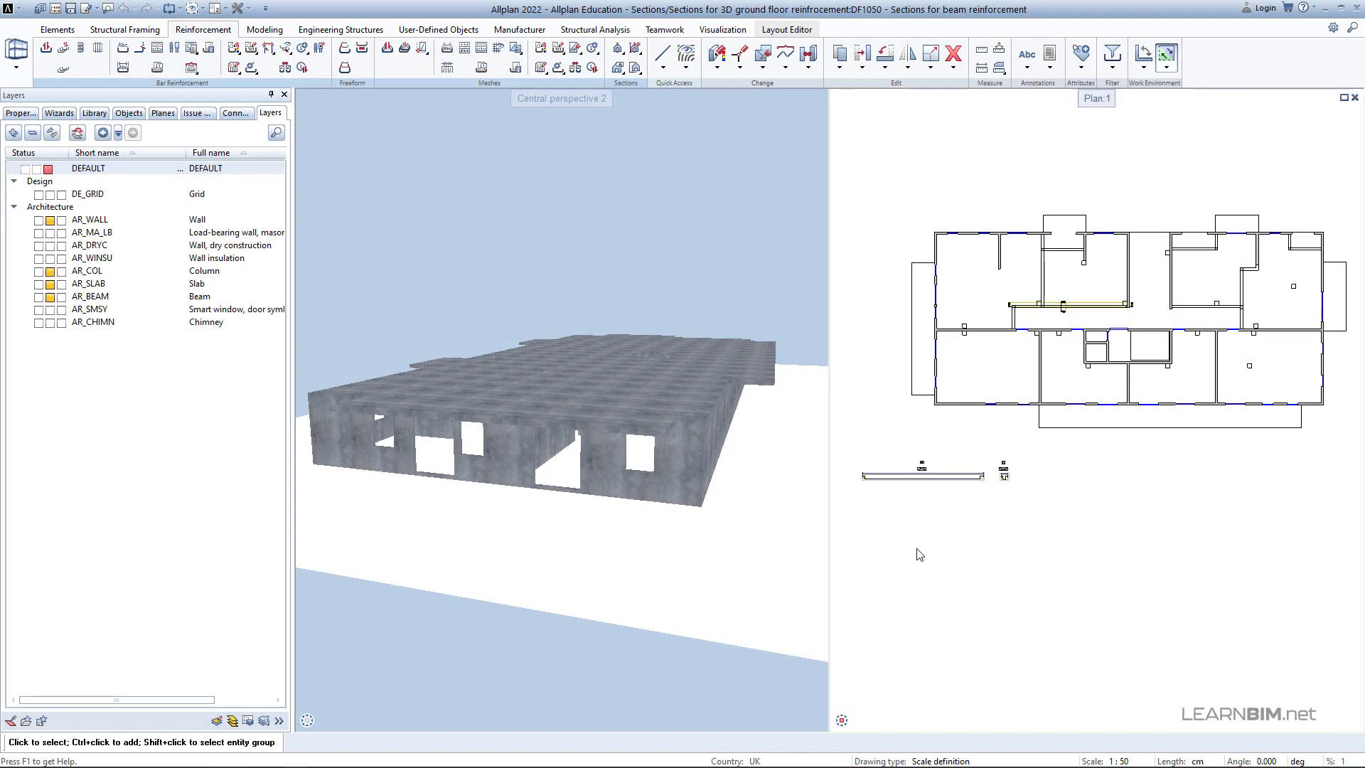
Activate drawing file 1000 and rename it 'beam reinforcement'.
key(ctrl+o)
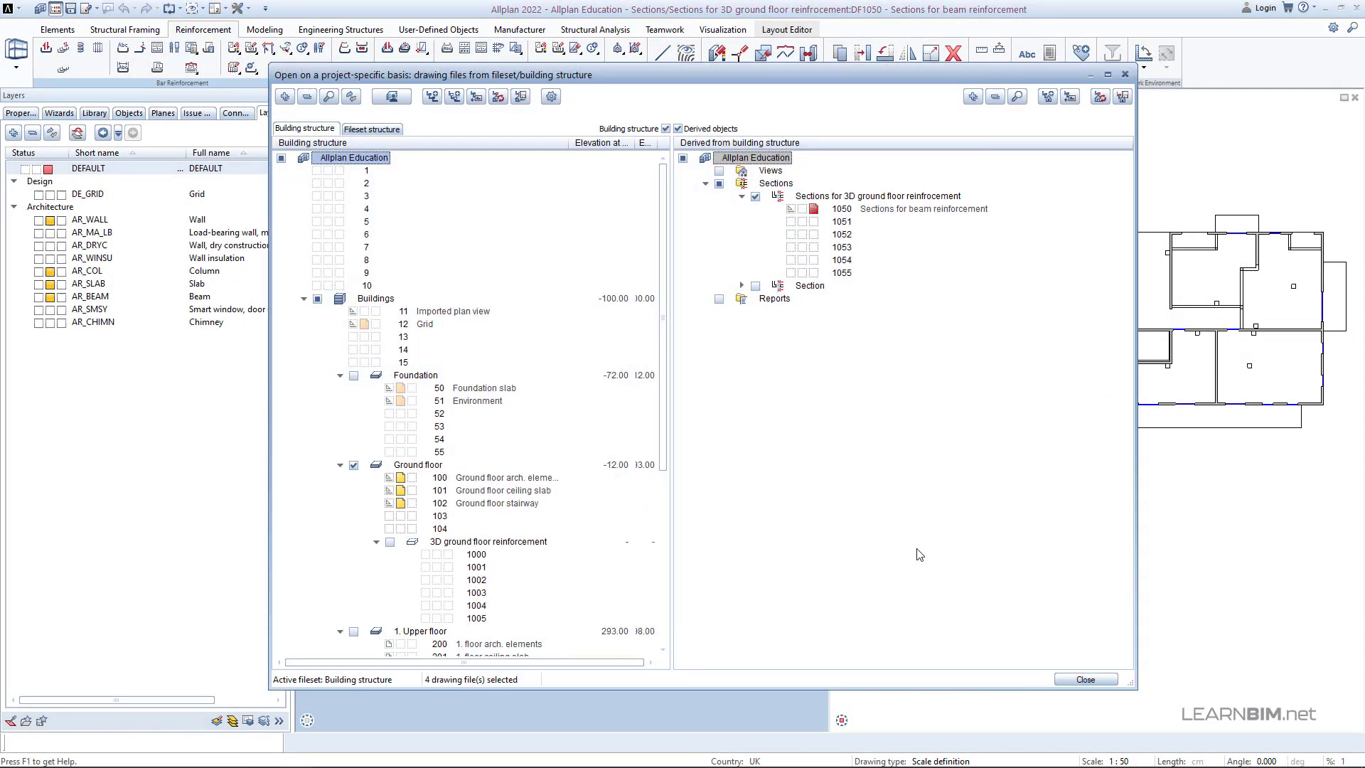
click(448, 554)
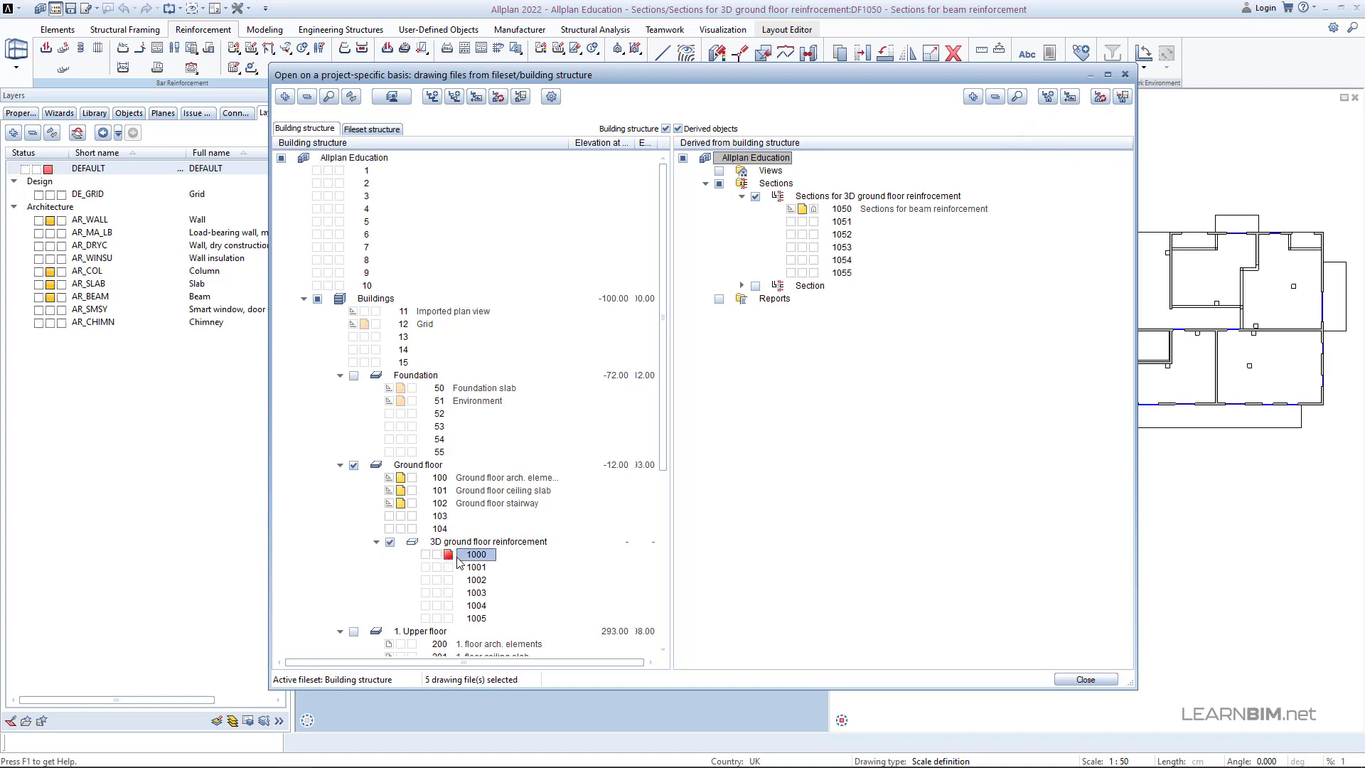
click(503, 557)
text(beam reinforcement)
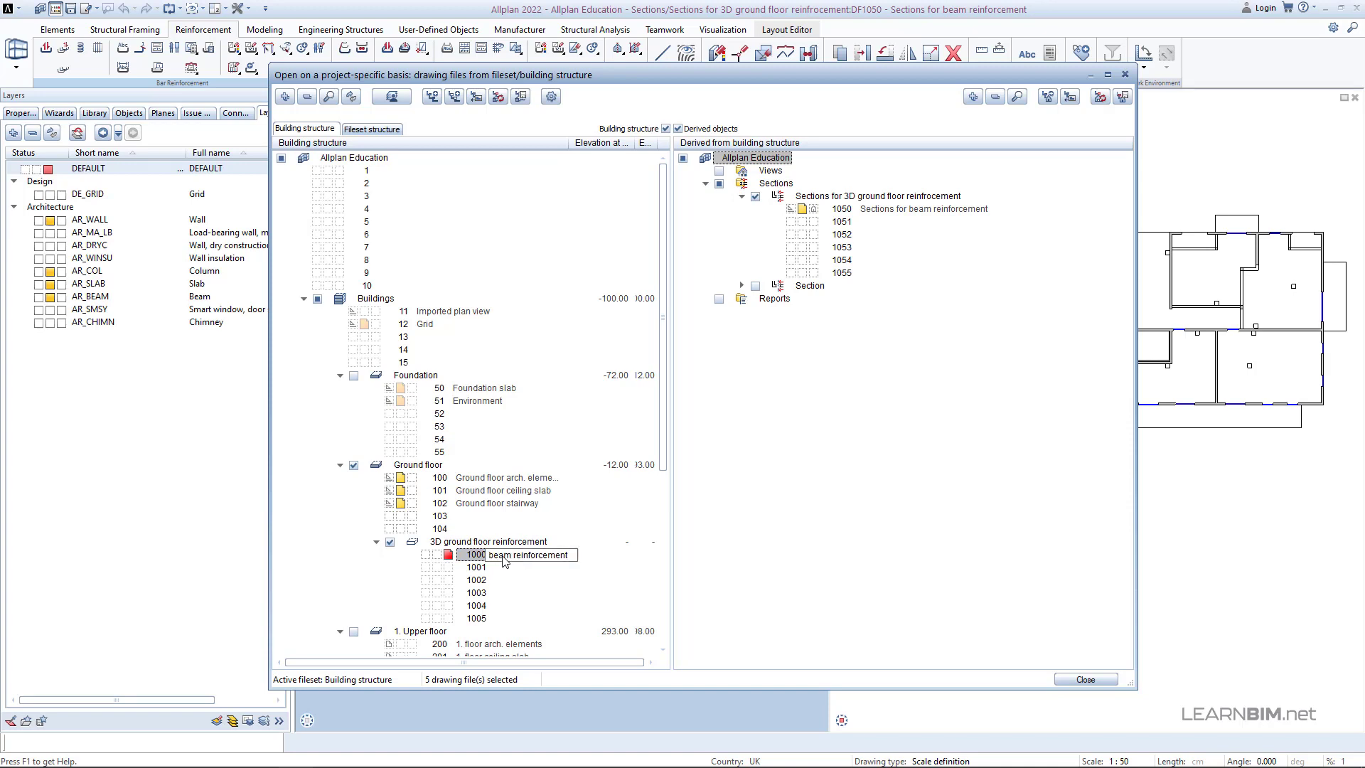
key(Return)
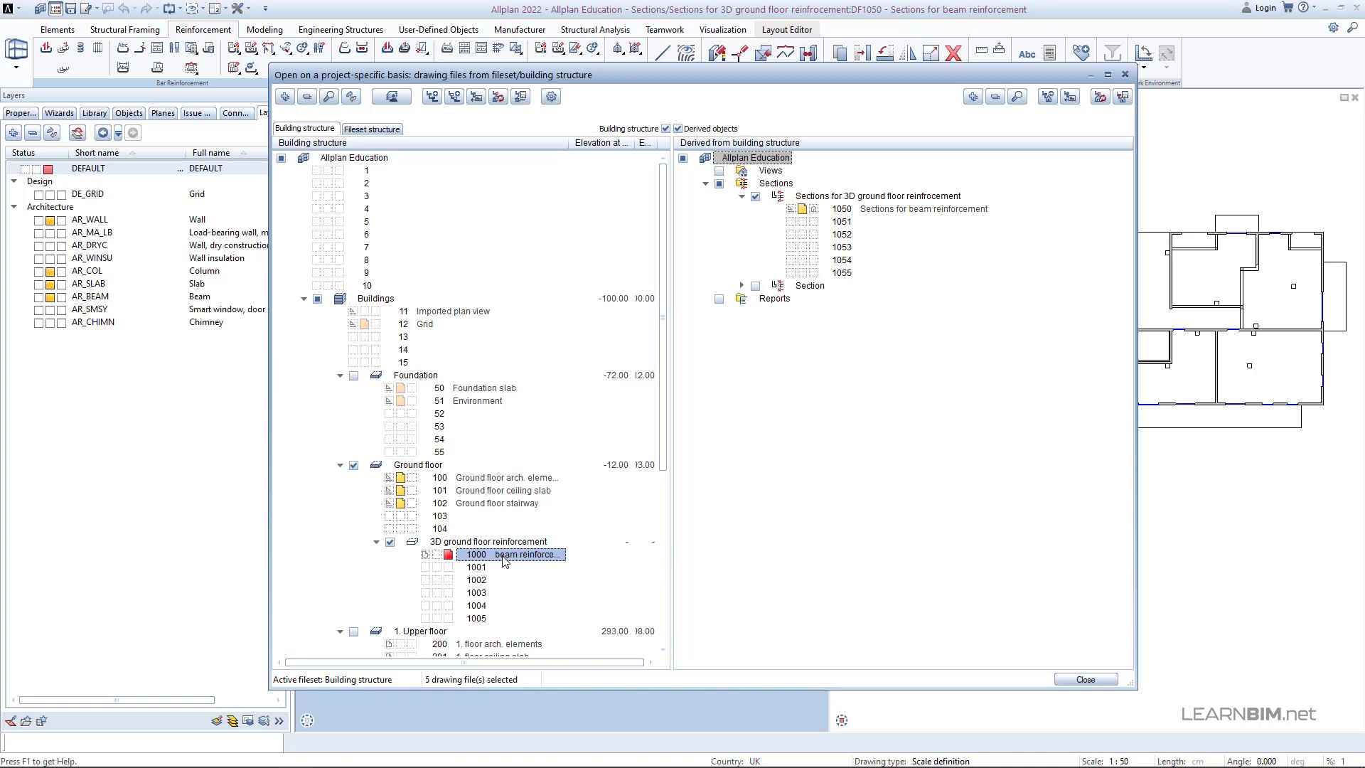
click(1082, 679)
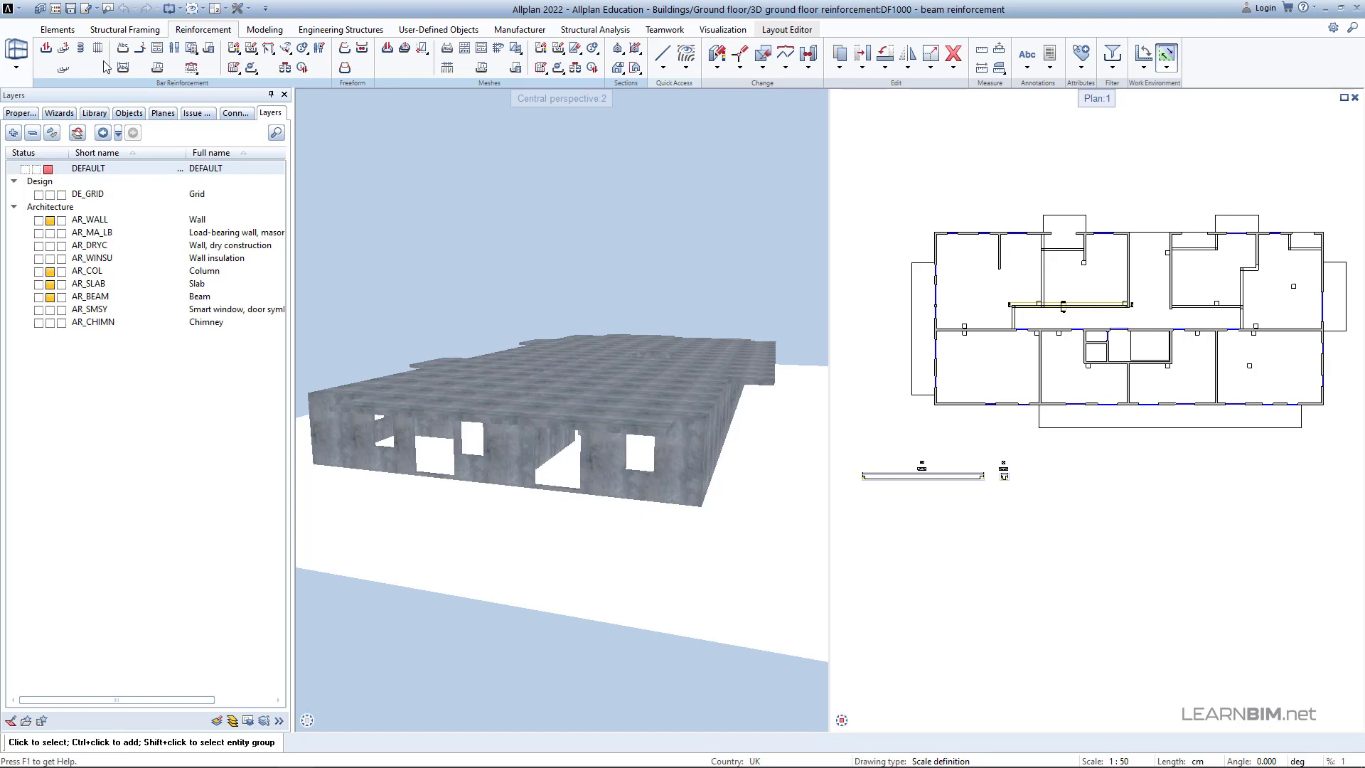
Start a new bar shape and pick 'Stirrup, closed' from the shape catalogue.
click(46, 50)
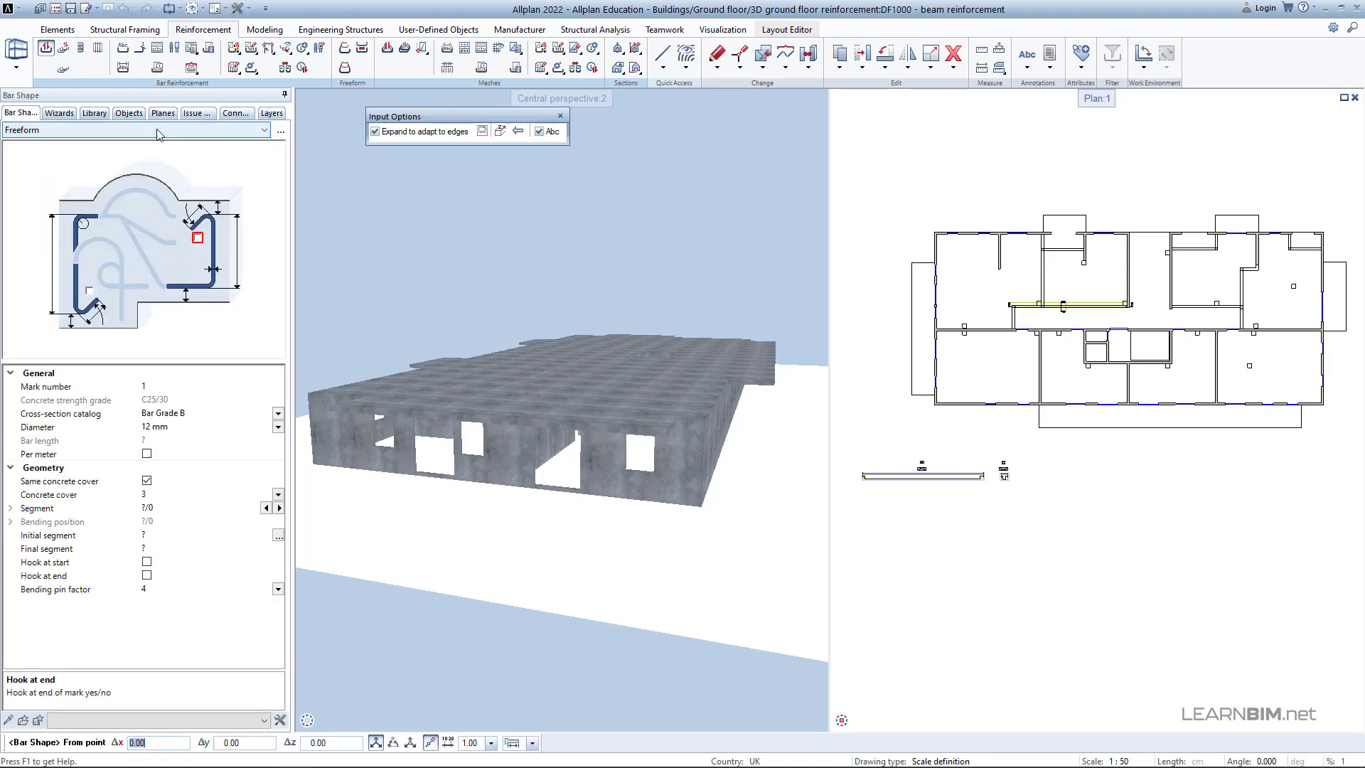
click(170, 129)
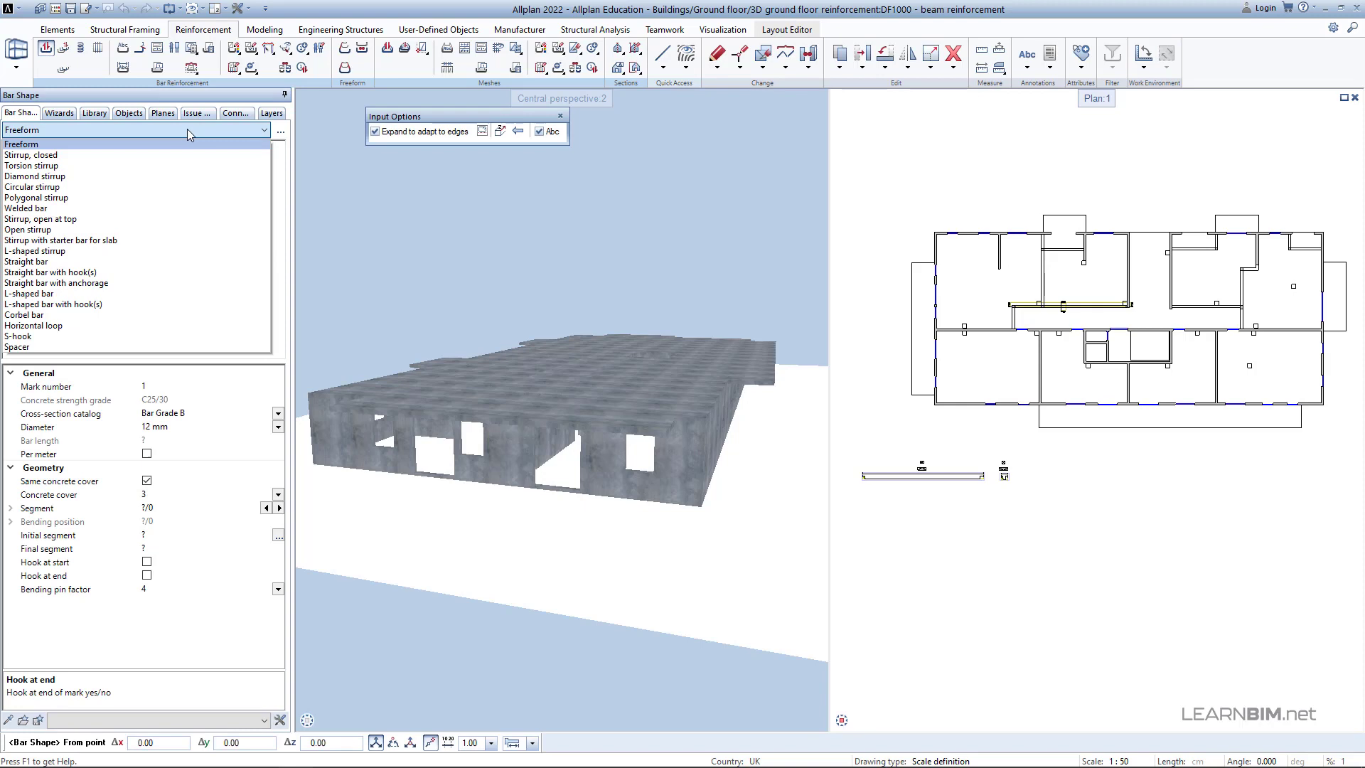
click(281, 134)
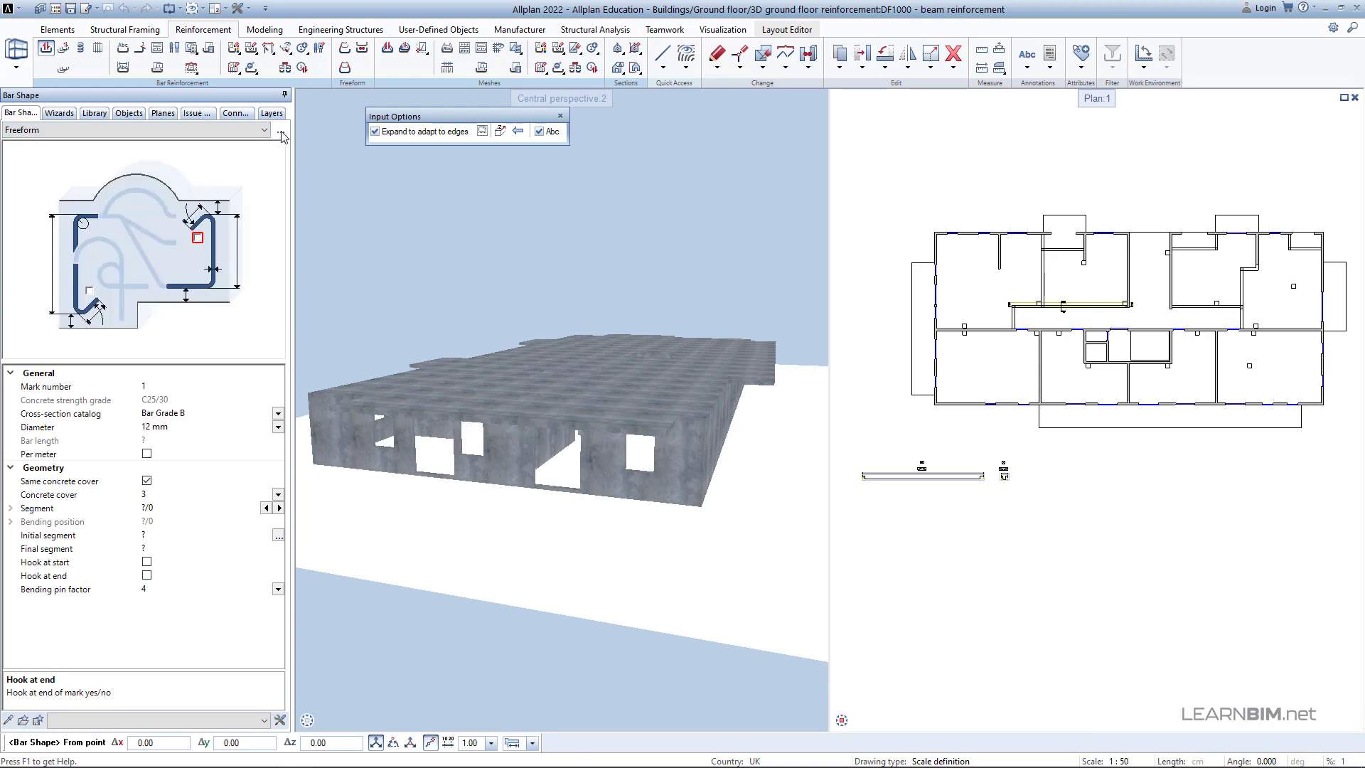
click(282, 134)
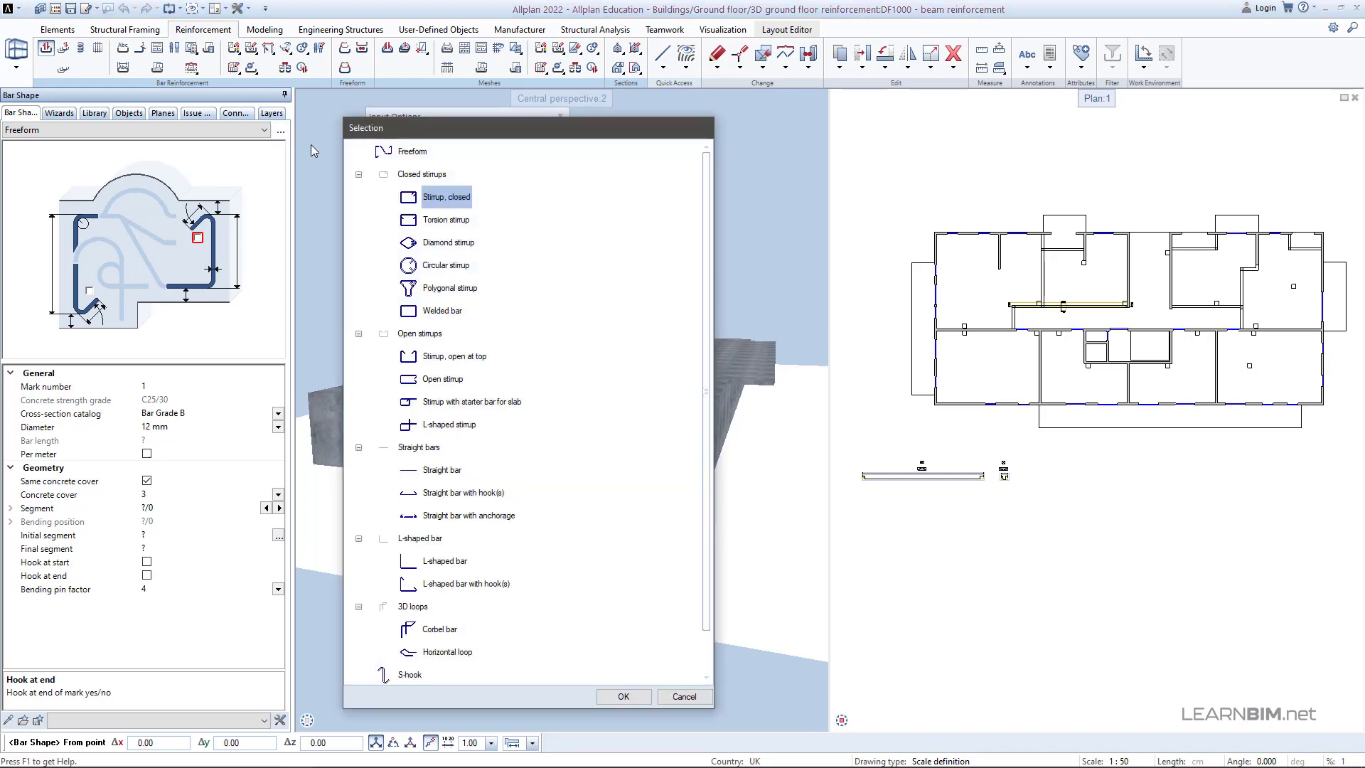
scroll(469, 427, down, 1)
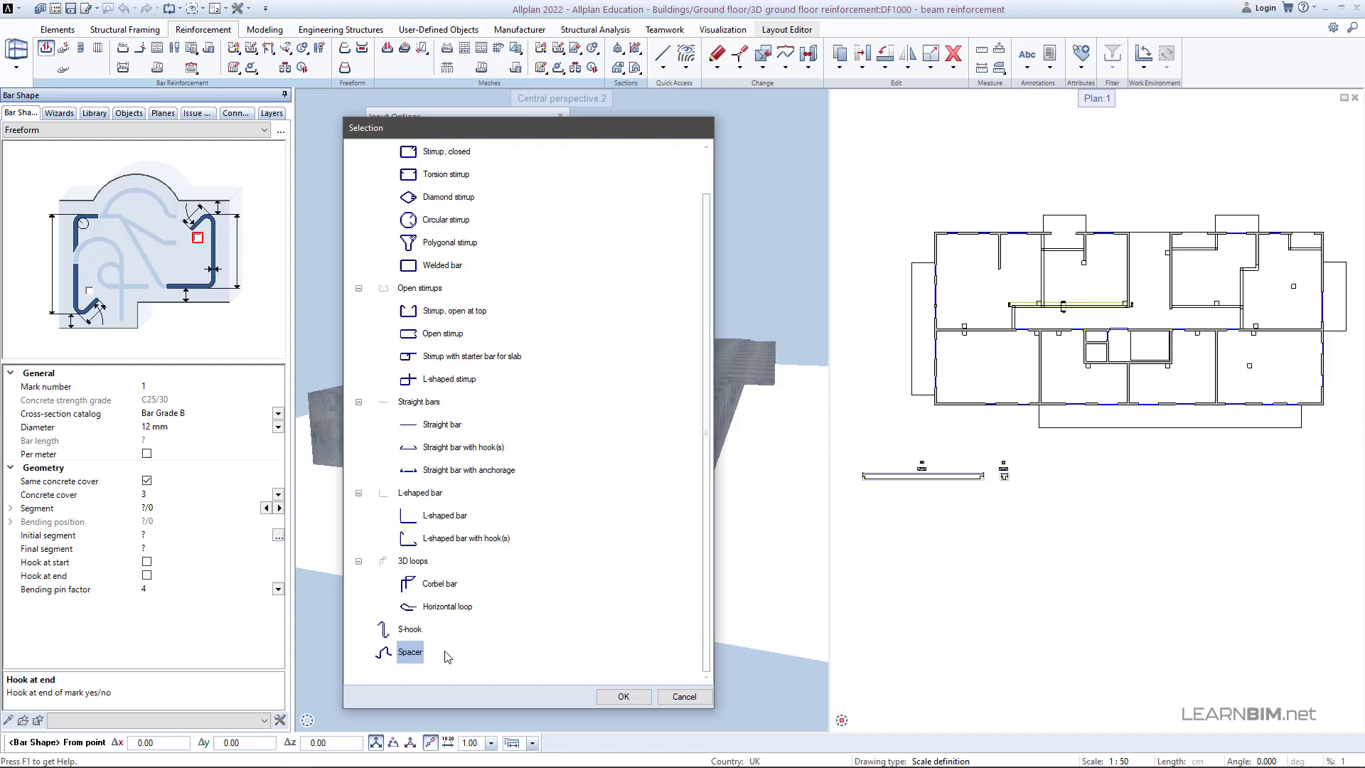
scroll(620, 493, up, 1)
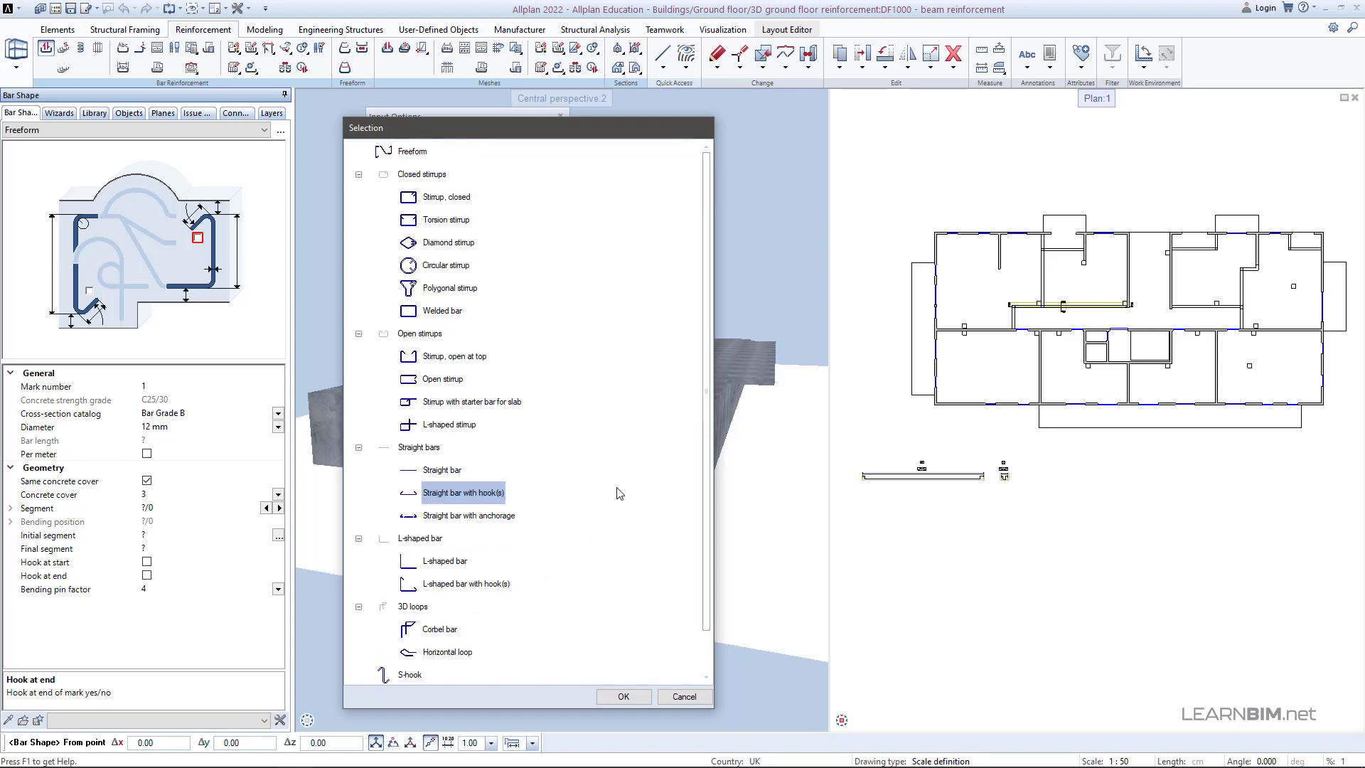
double_click(465, 201)
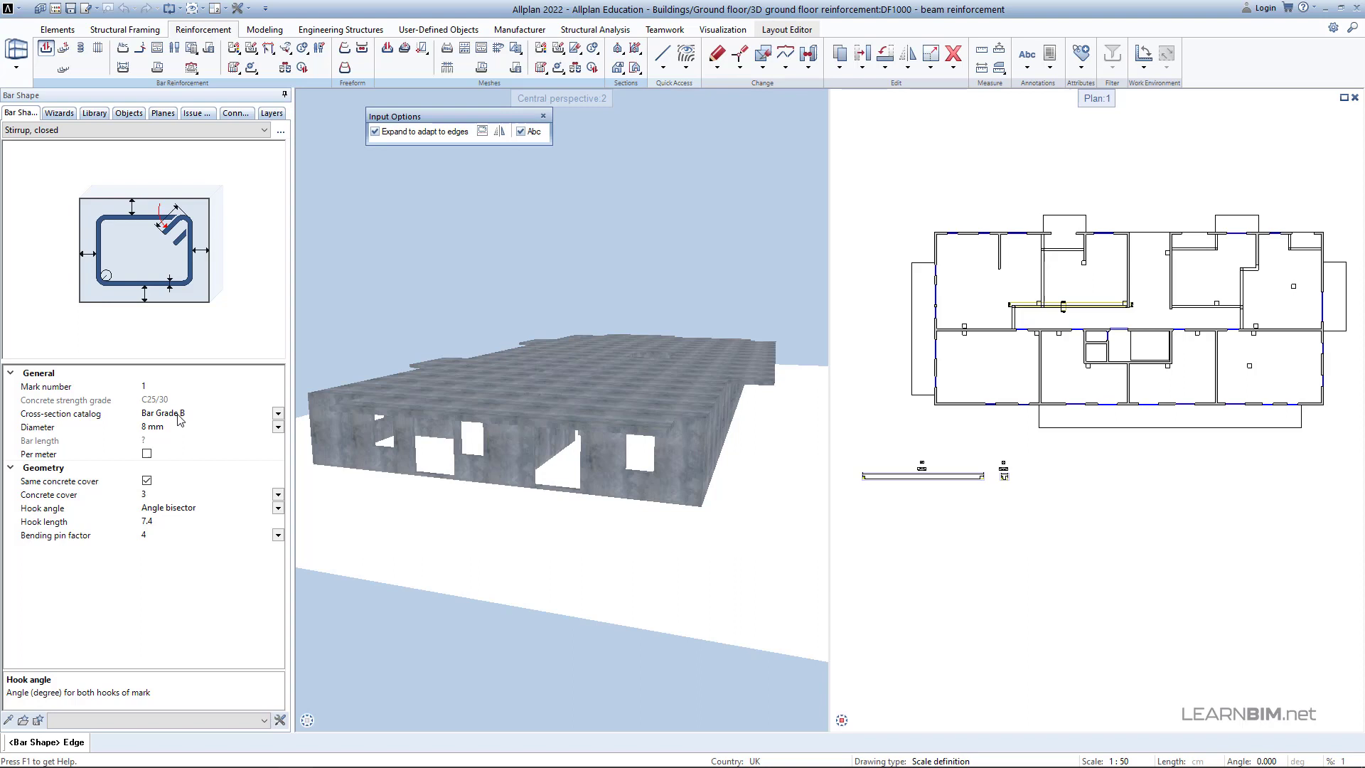
Keep Bar Grade B with an 8 mm bar diameter for the stirrup.
click(278, 415)
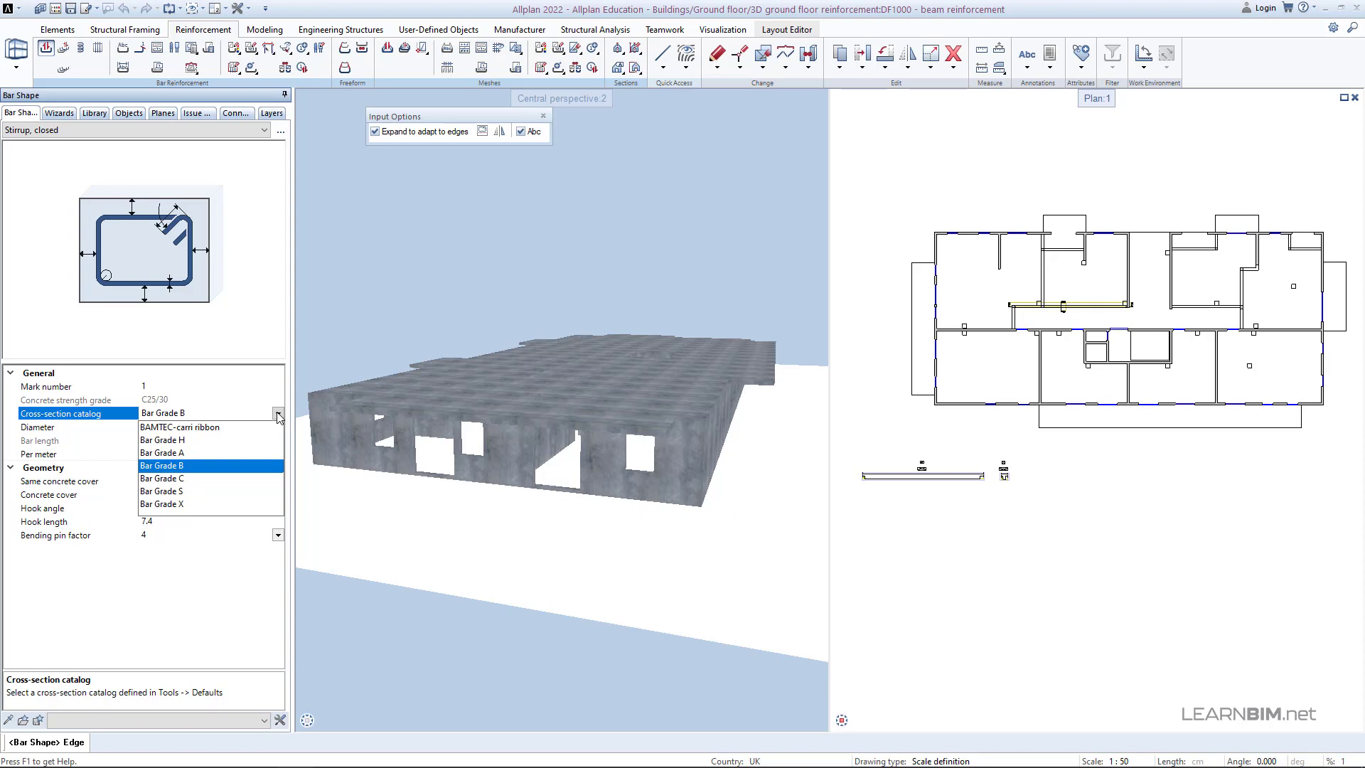
click(278, 415)
click(278, 427)
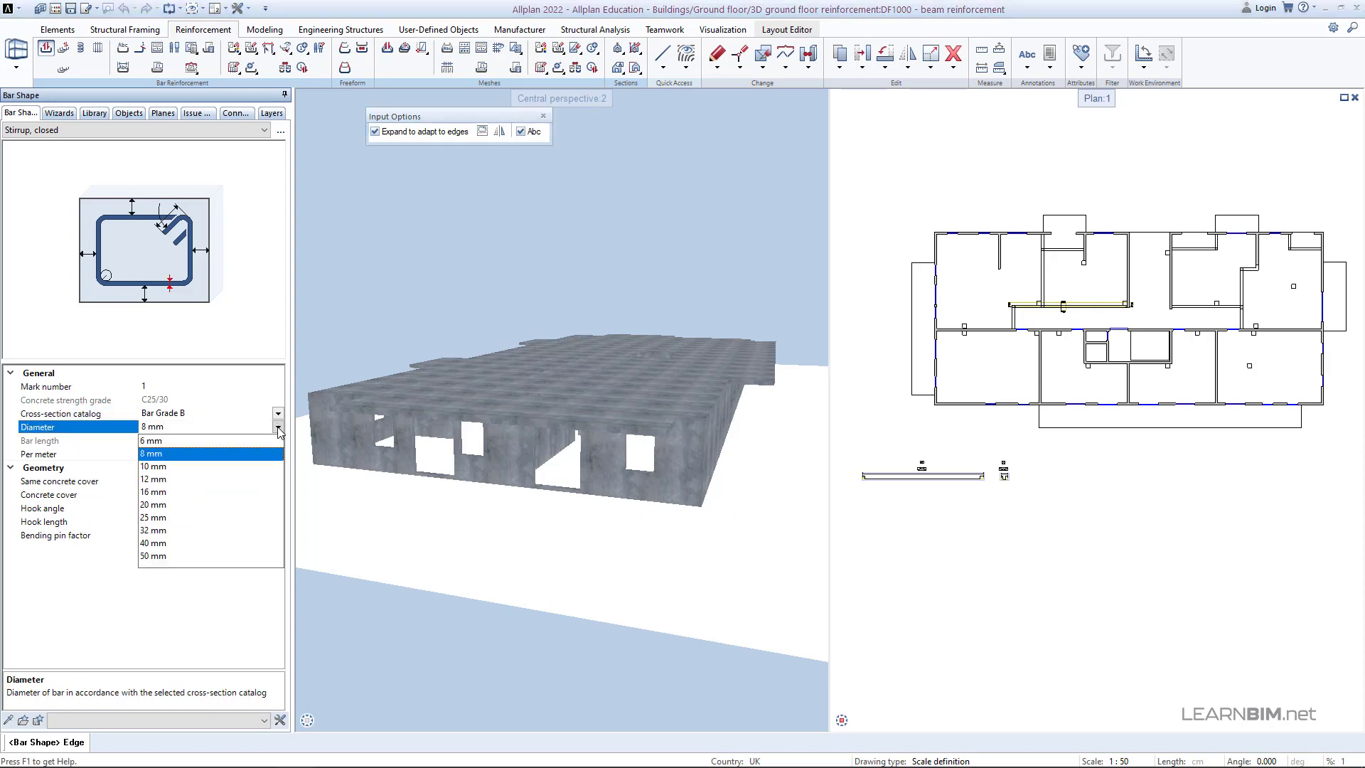
click(226, 455)
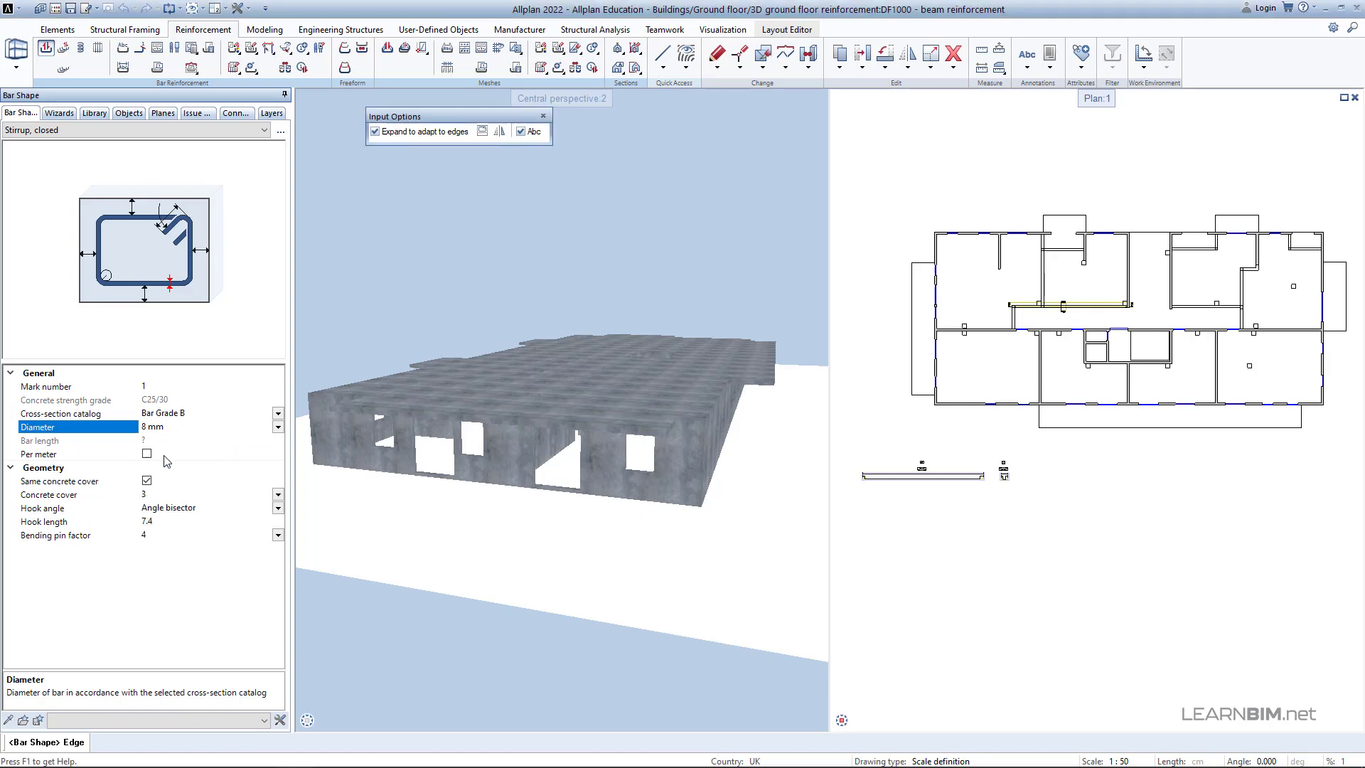
Set a uniform 2.5 concrete cover and keep Angle bisector as the hook angle.
click(146, 481)
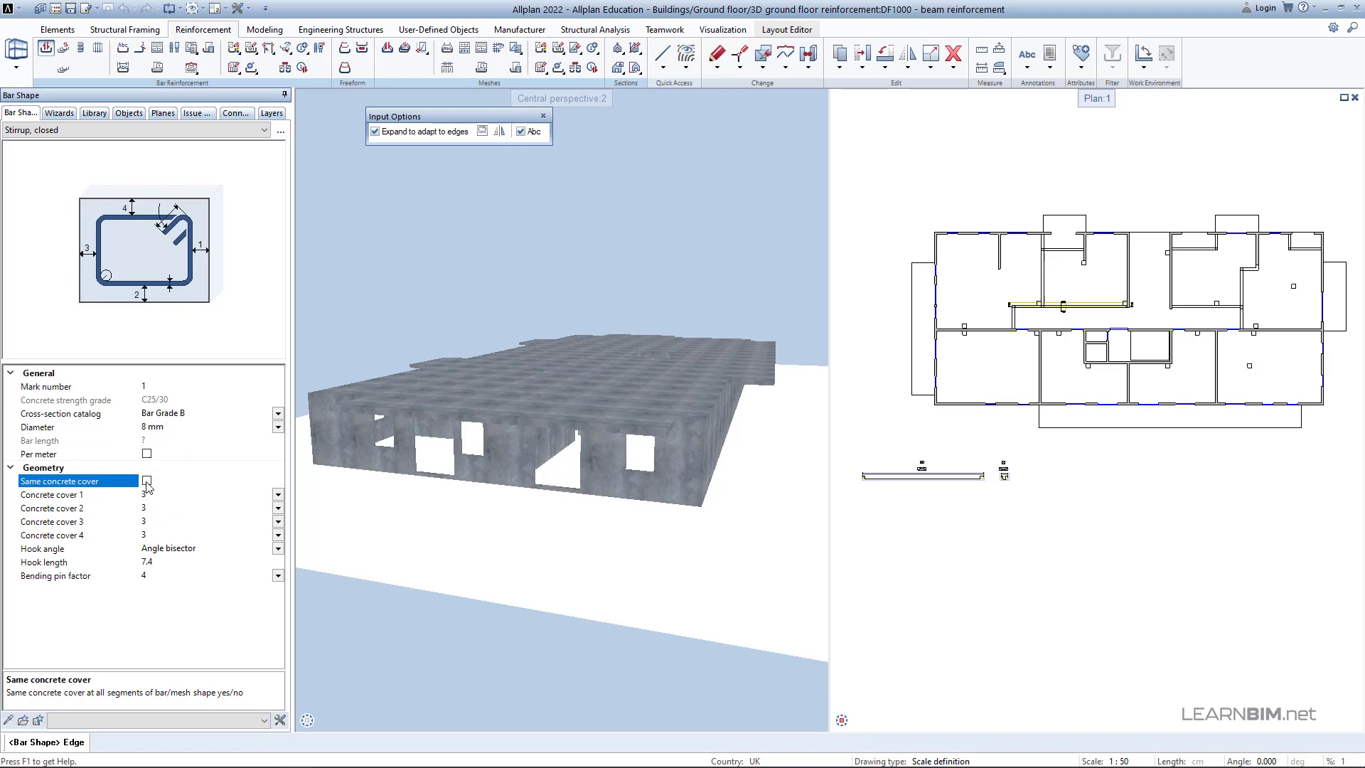
click(95, 497)
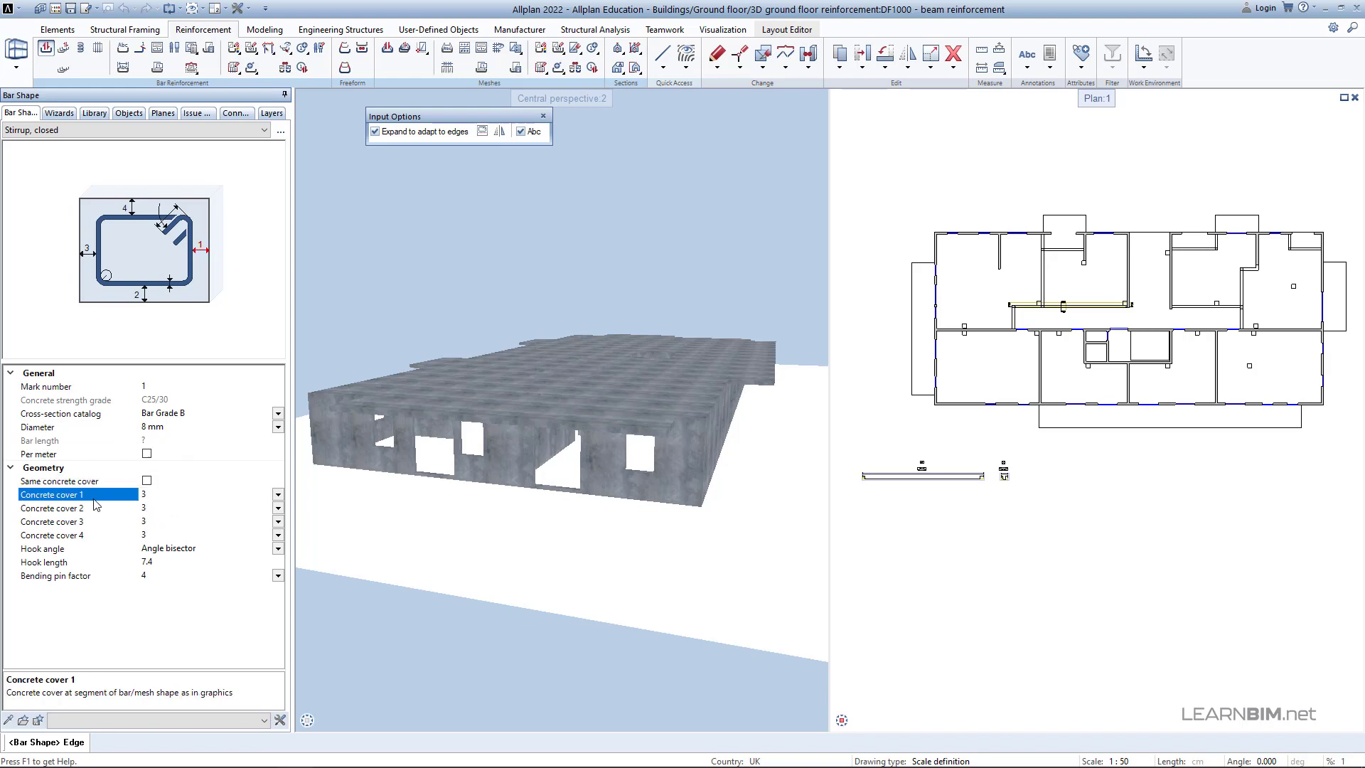
click(143, 494)
click(148, 480)
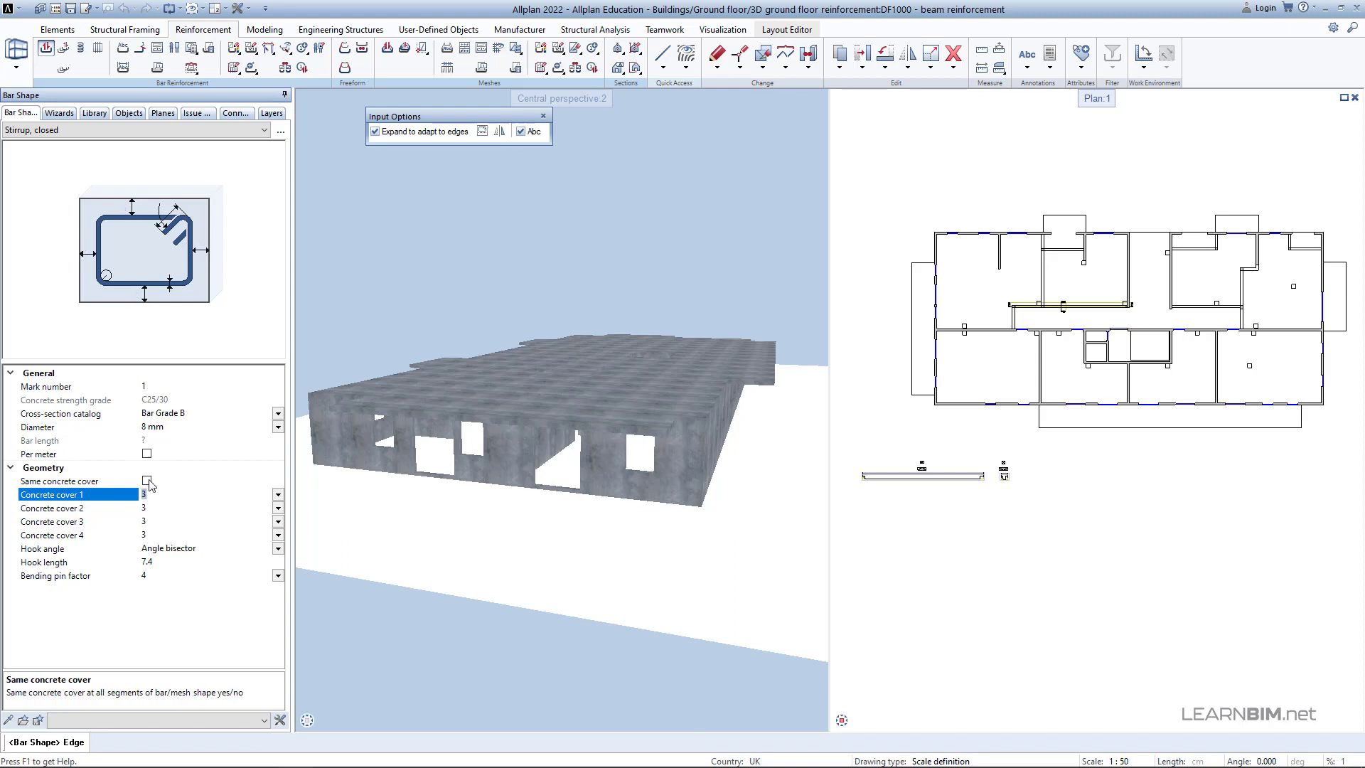
click(224, 493)
text(2.5)
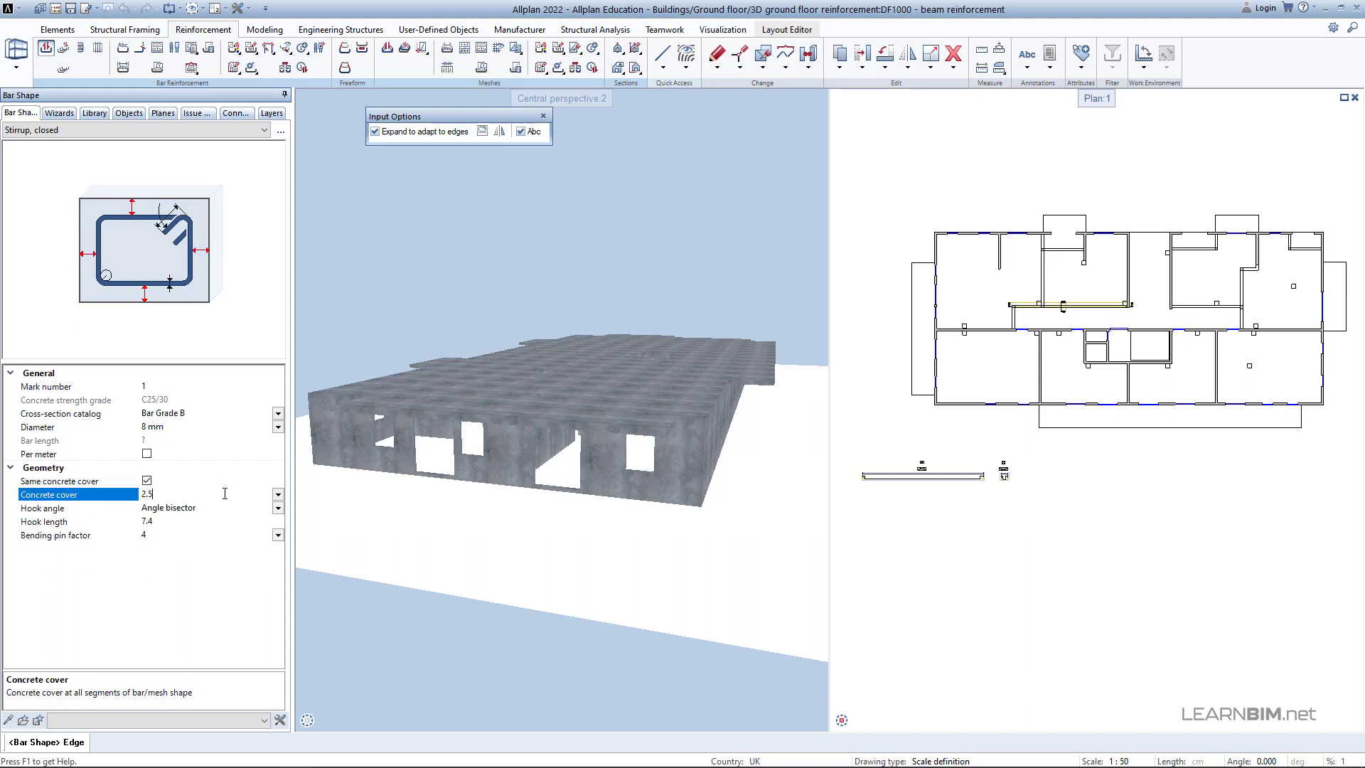
key(Return)
click(278, 507)
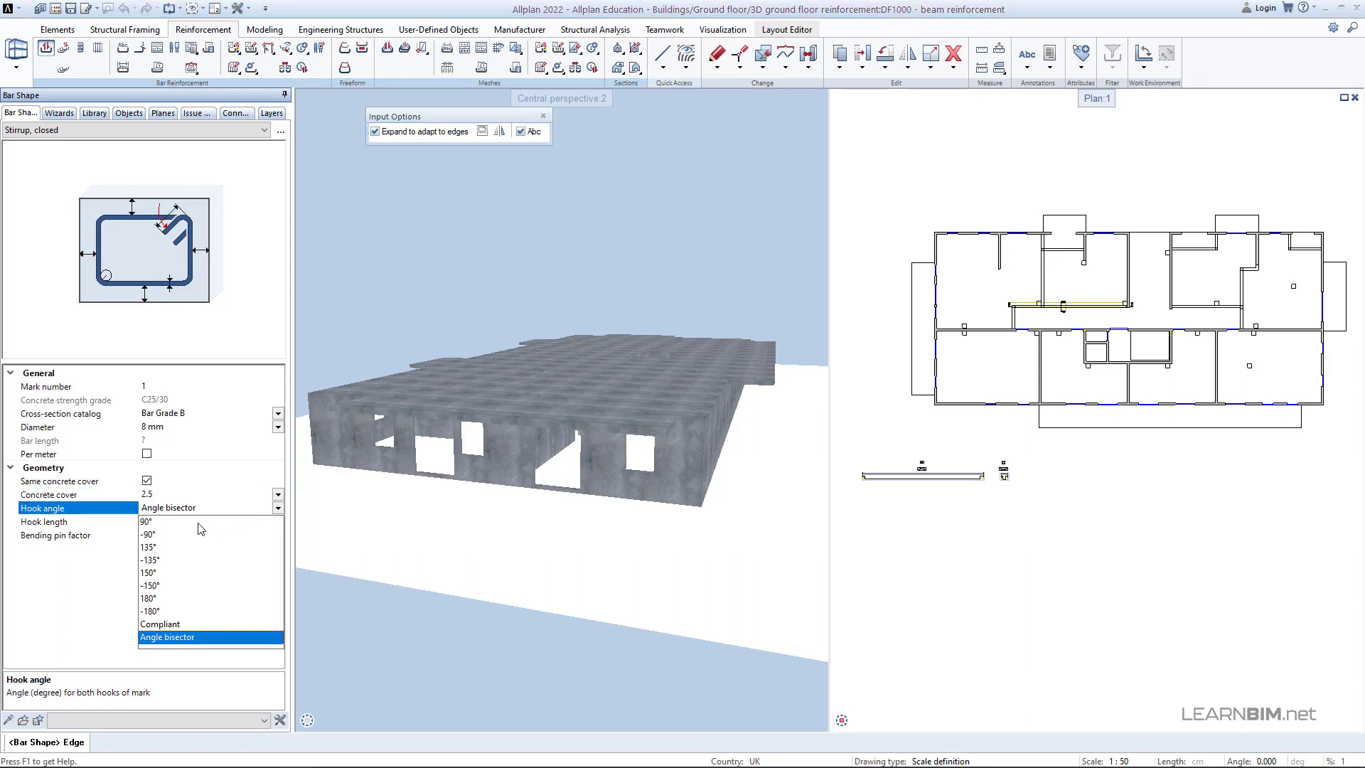
click(158, 638)
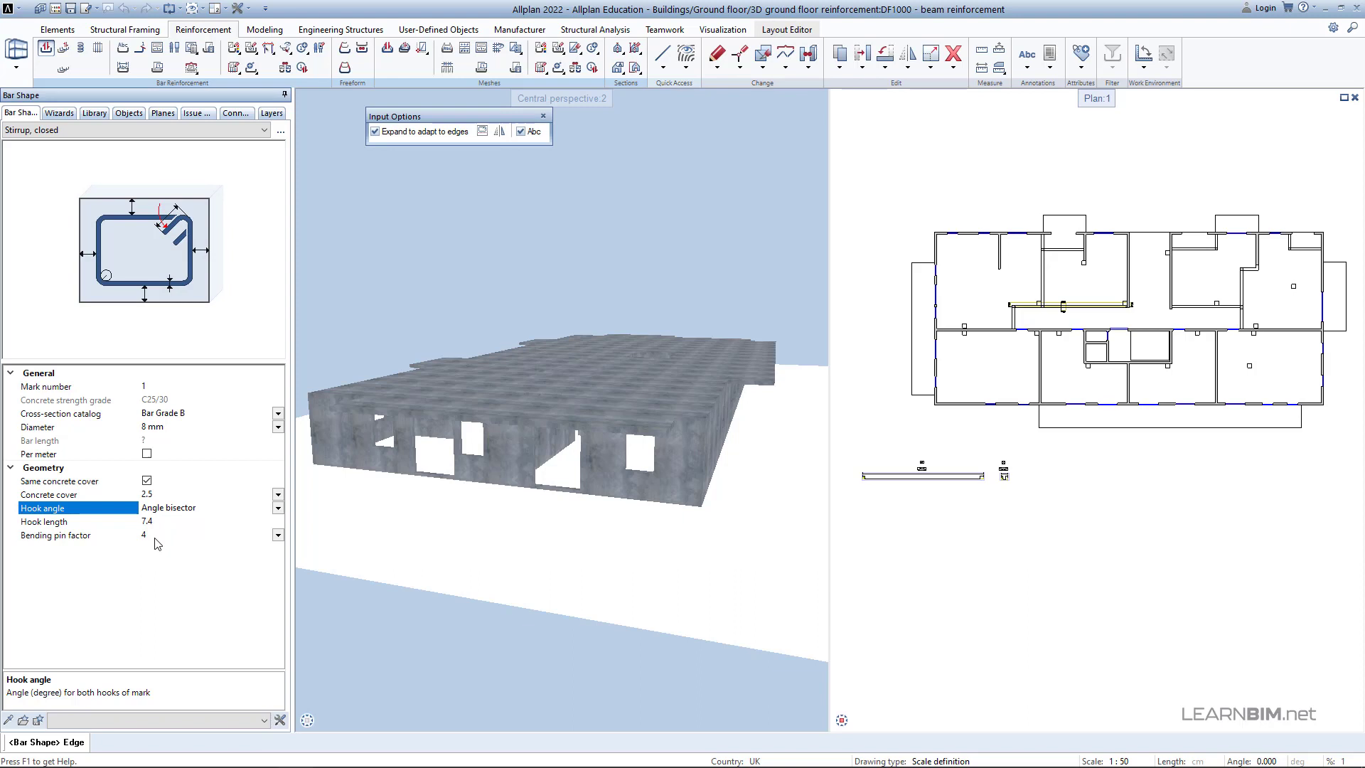
Place the closed stirrup, bar length 140, inside the beam cross-section of section 1-1.
scroll(1030, 462, up, 10)
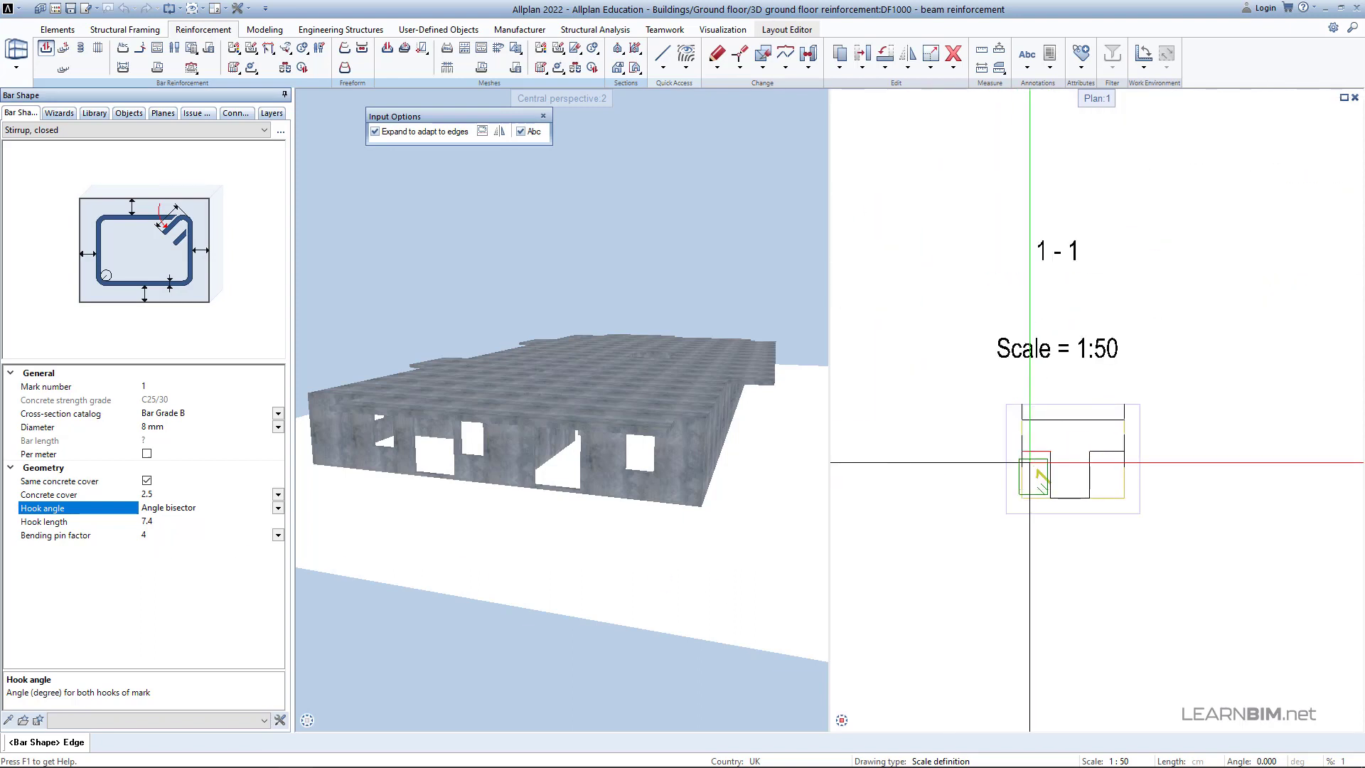
scroll(1029, 462, up, 5)
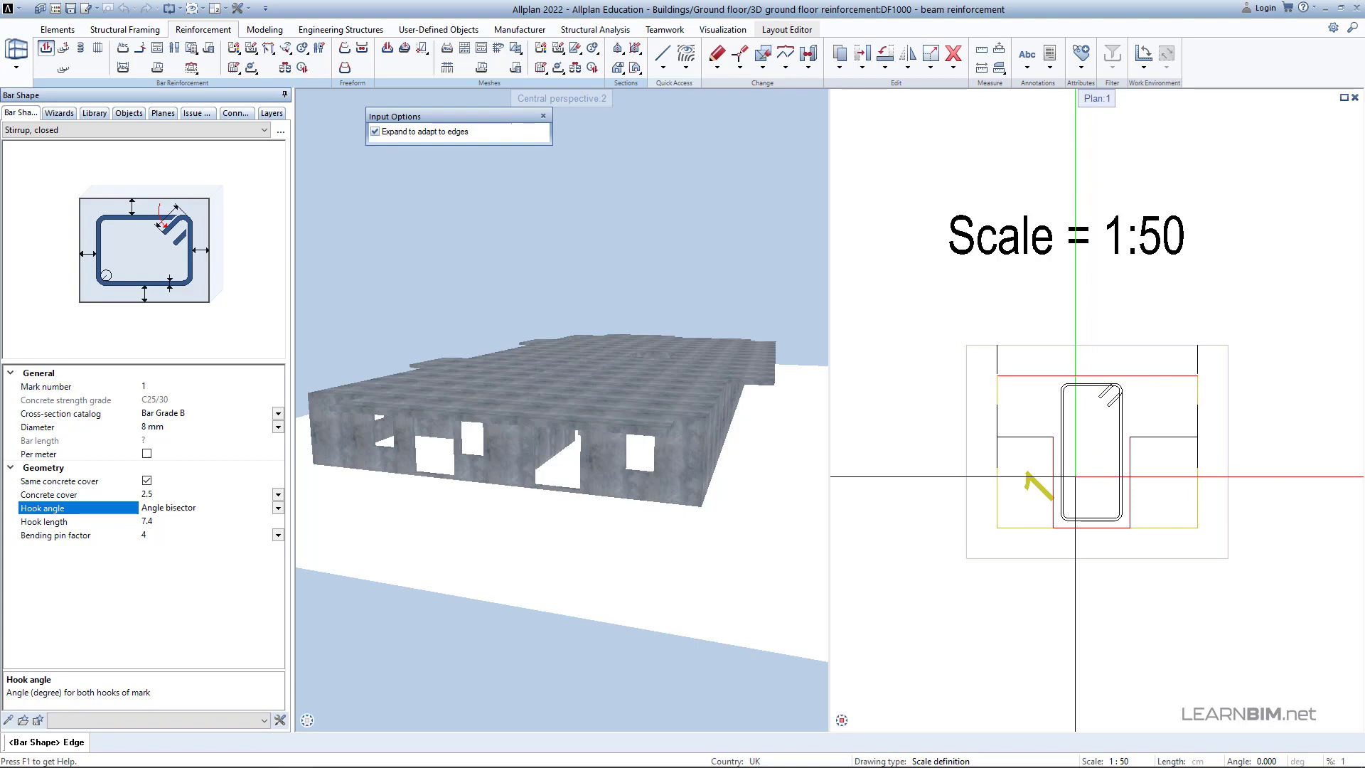
click(1074, 476)
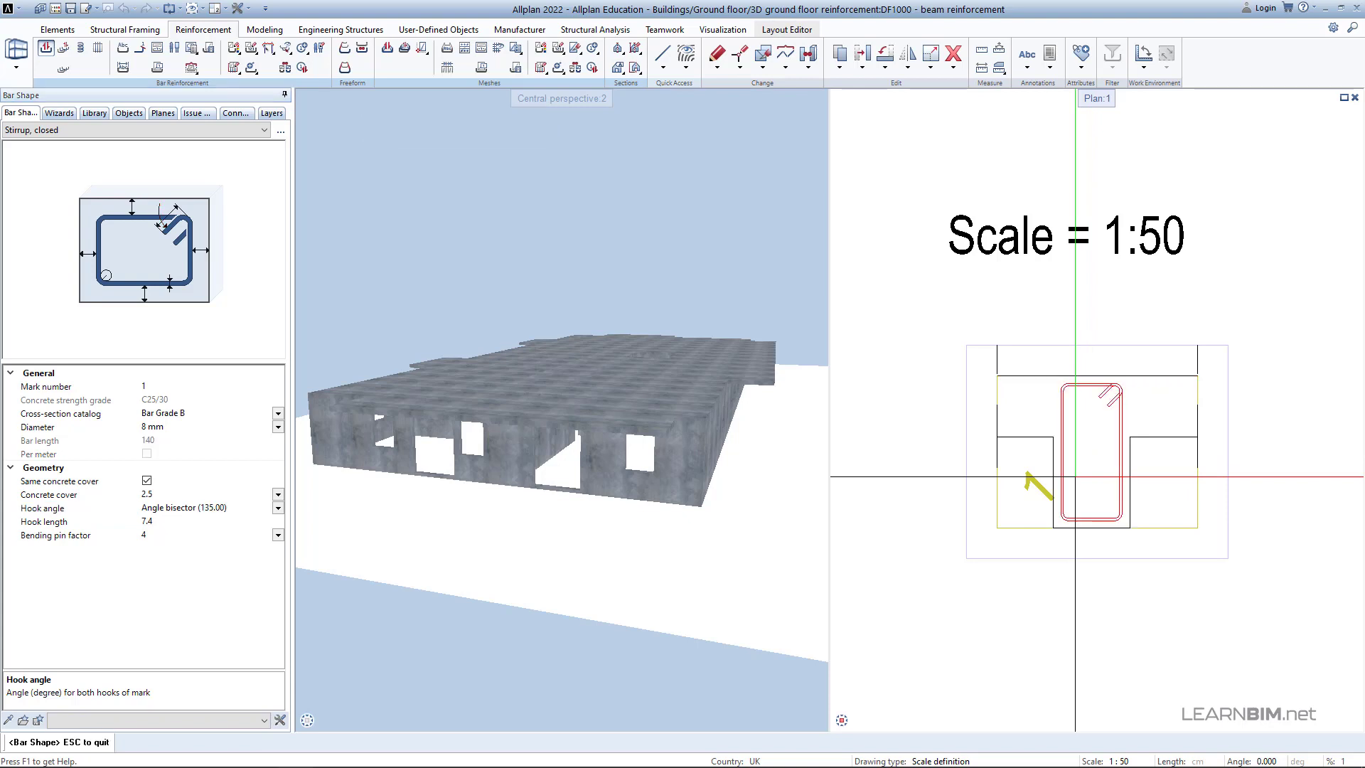
key(Escape)
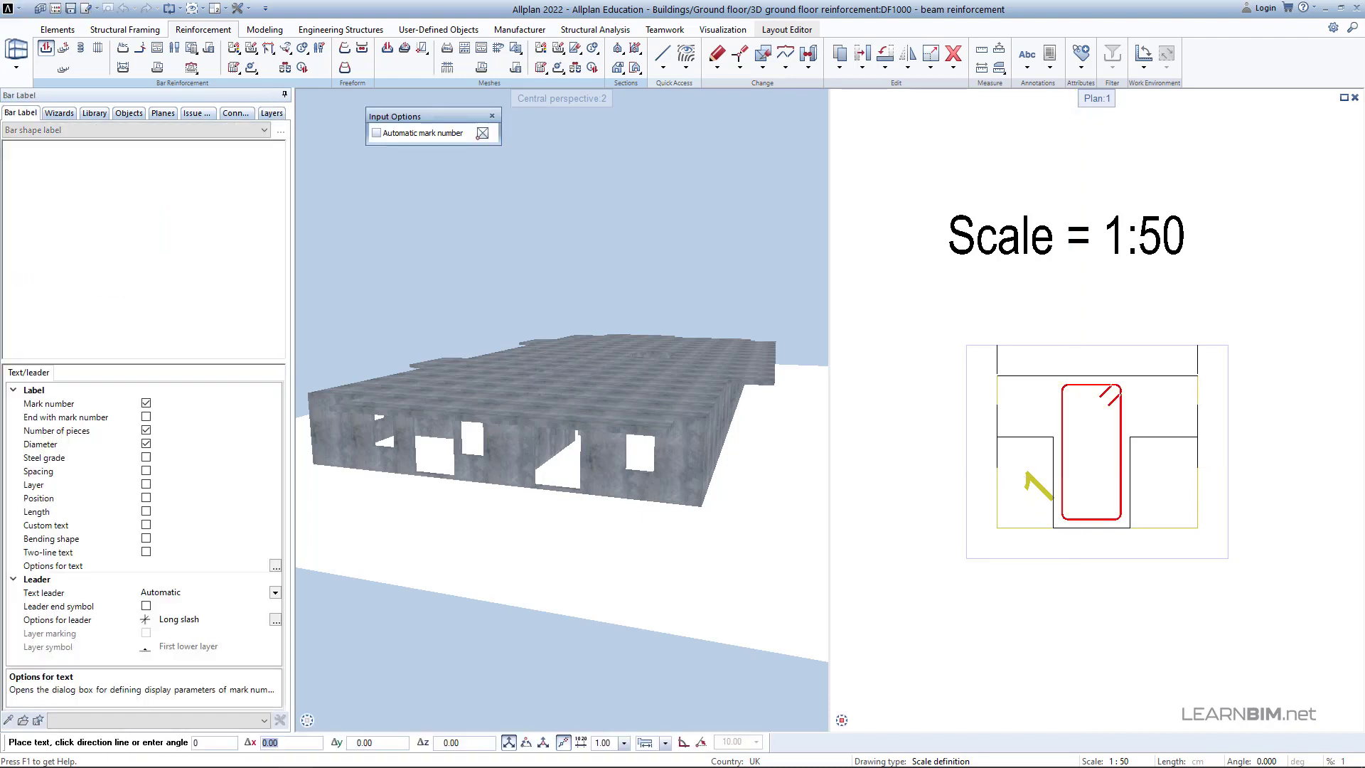
Place a bar label reading mark 1, 0ø8 with a leader to the right of section 1-1.
scroll(1079, 472, down, 2)
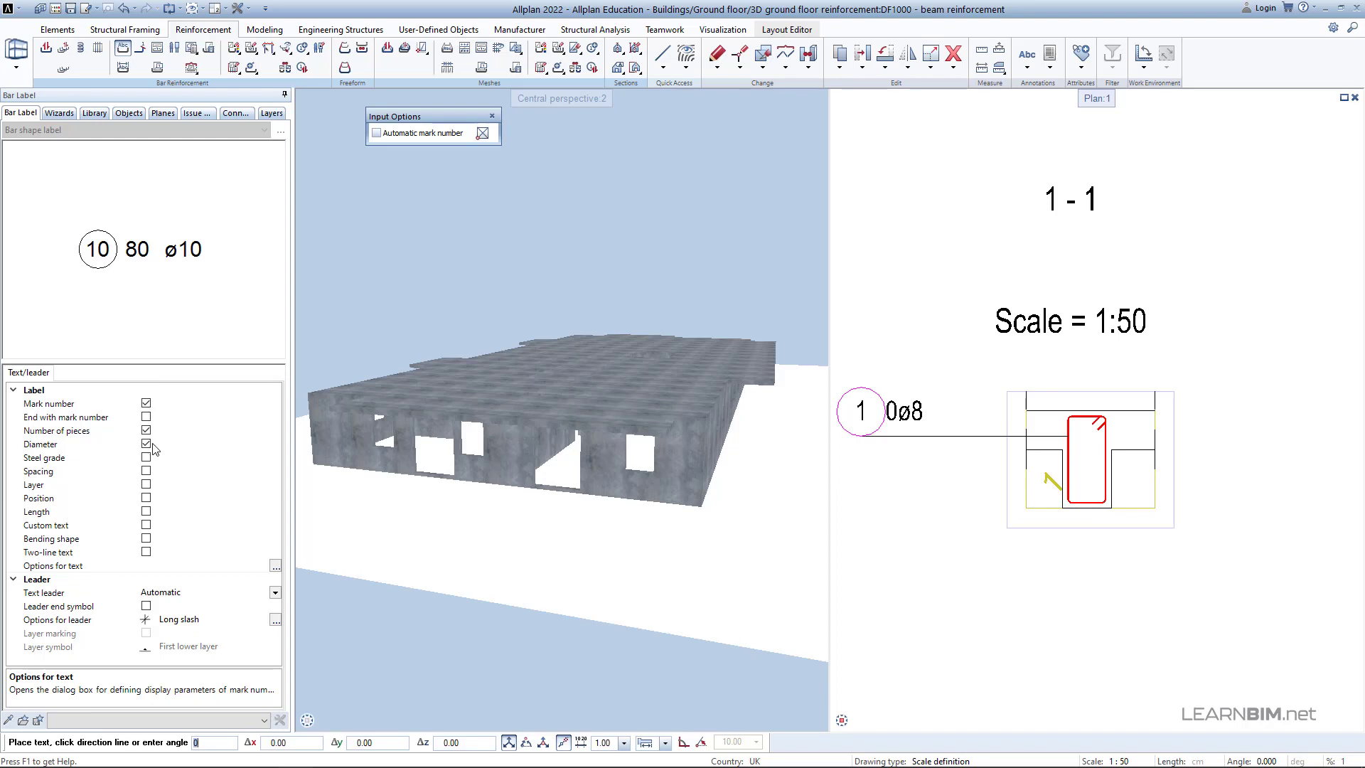
click(275, 566)
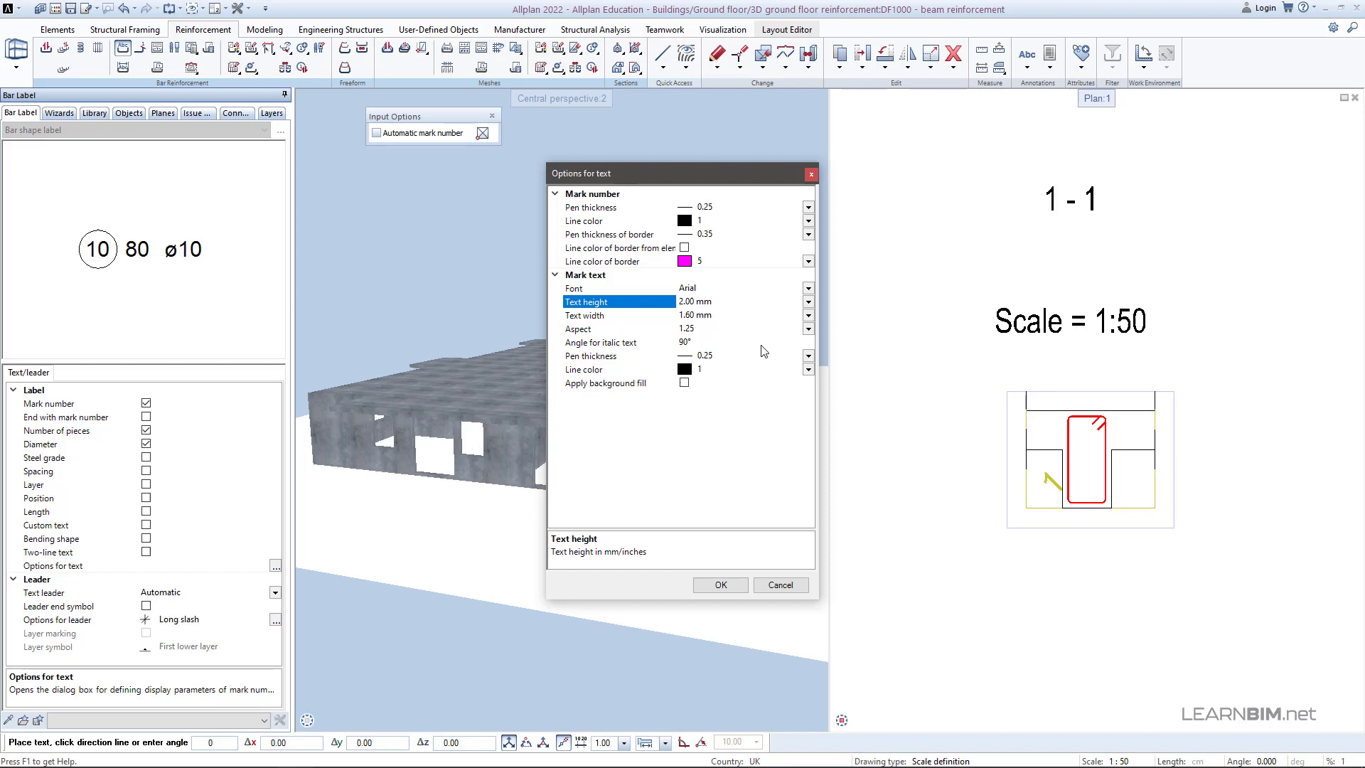
click(711, 587)
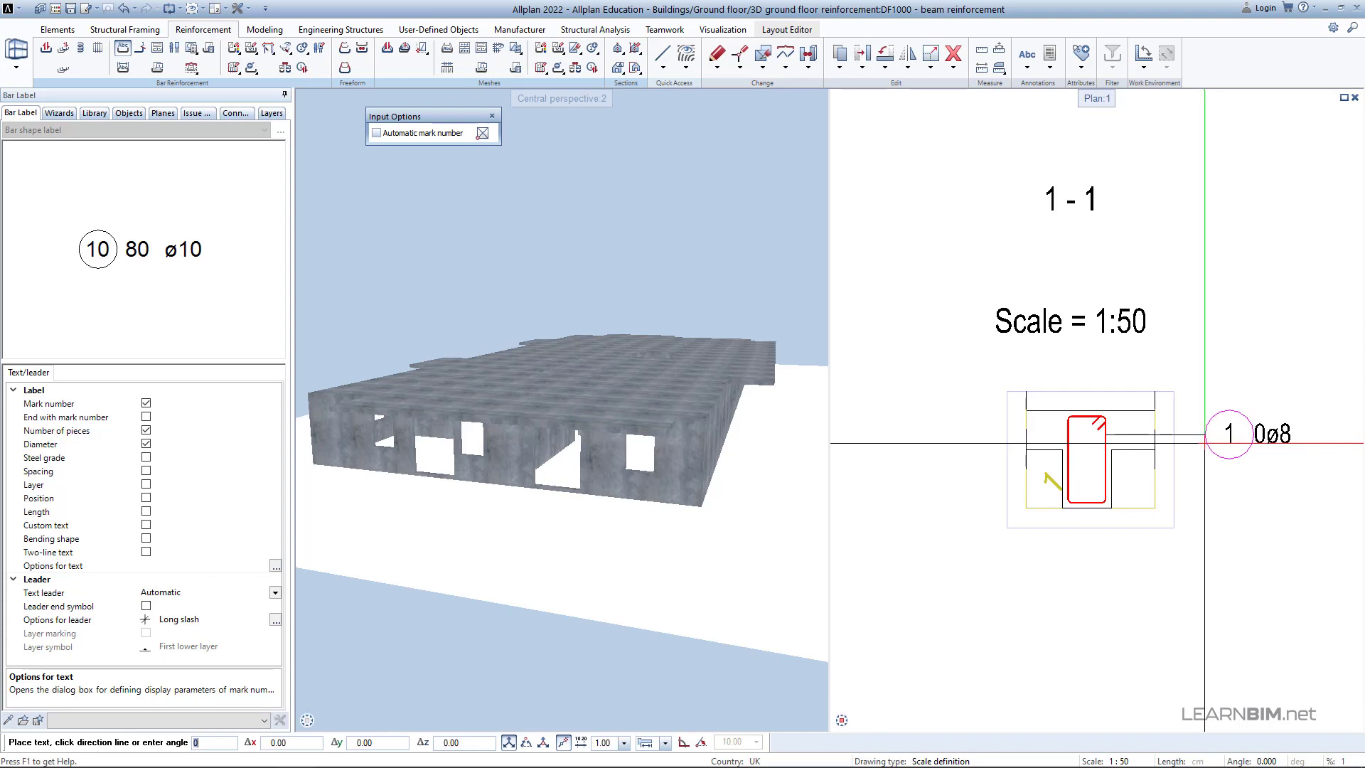
key(Escape)
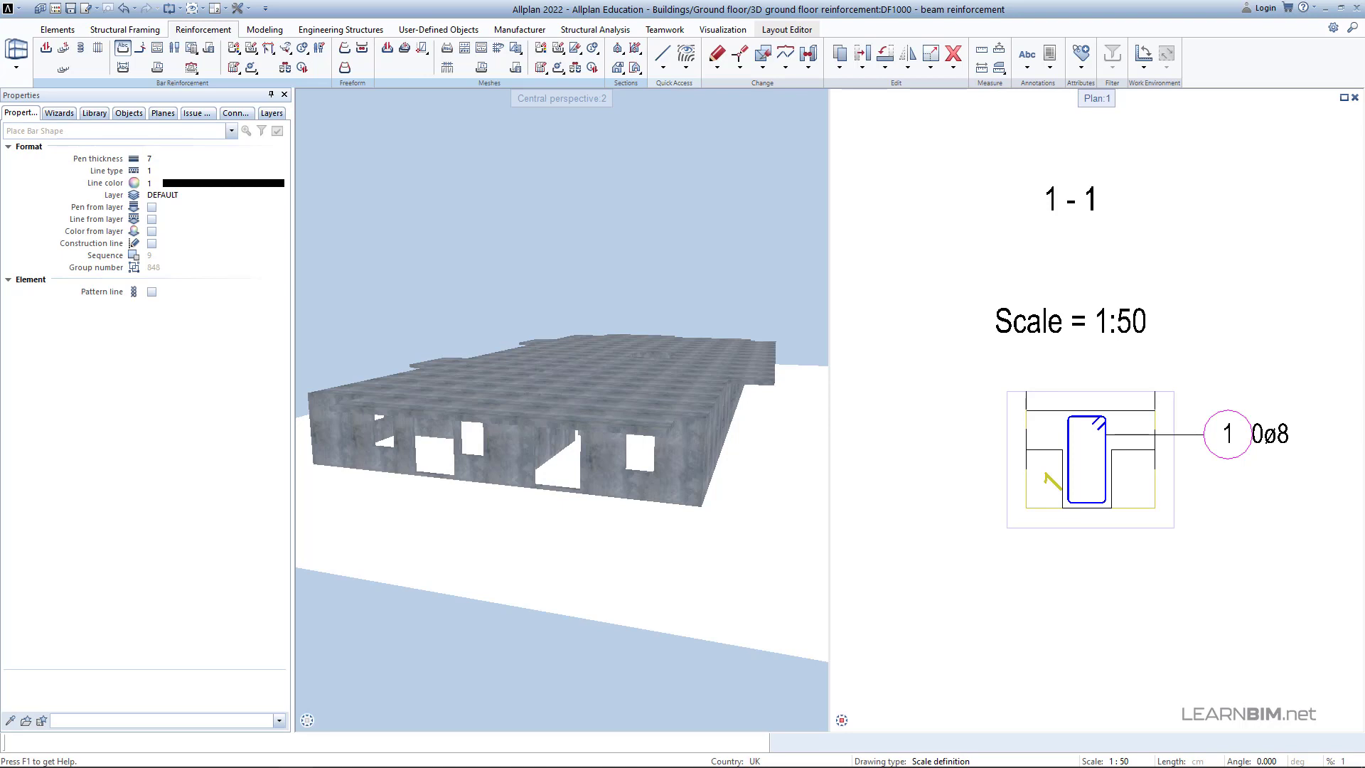
Draw the placing line from the beam's left to right end in section 2-2, giving 153 stirrups over 1067.
key(Return)
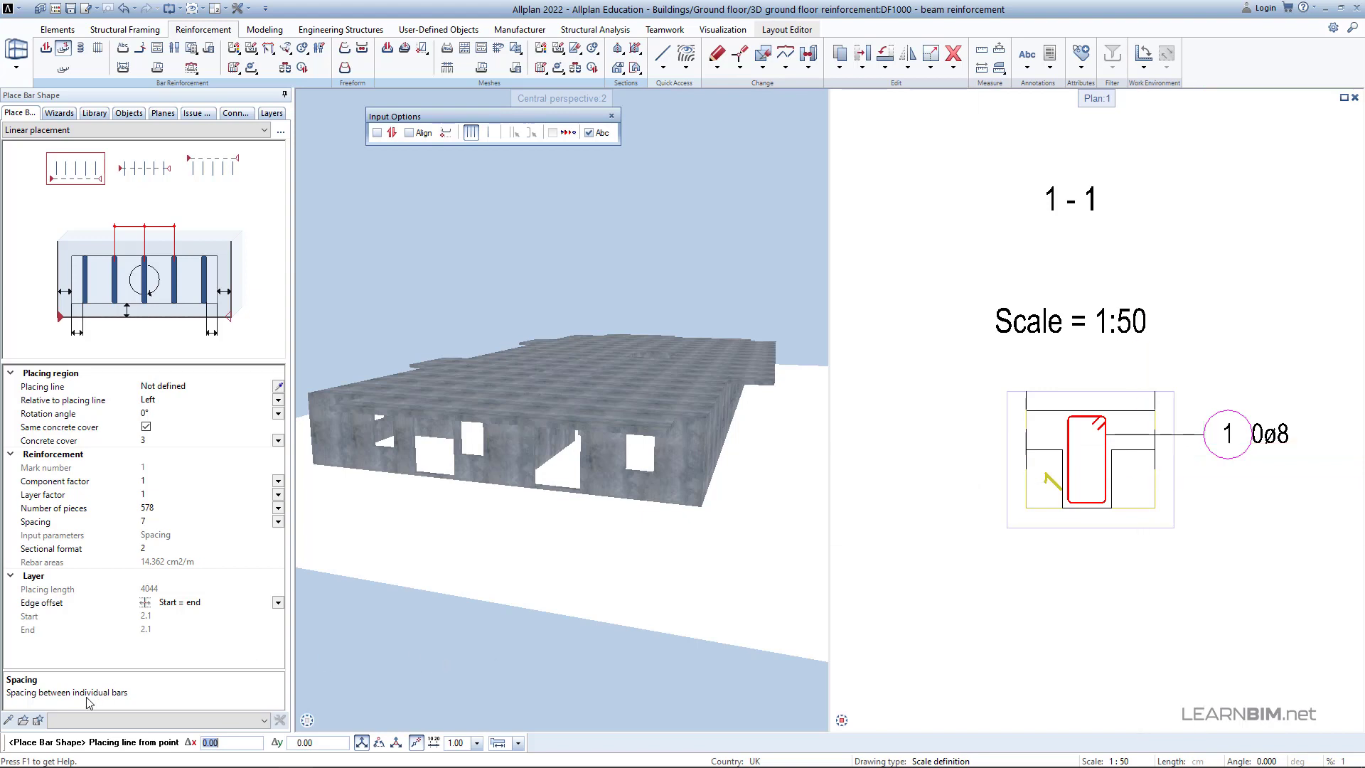
scroll(1259, 393, down, 4)
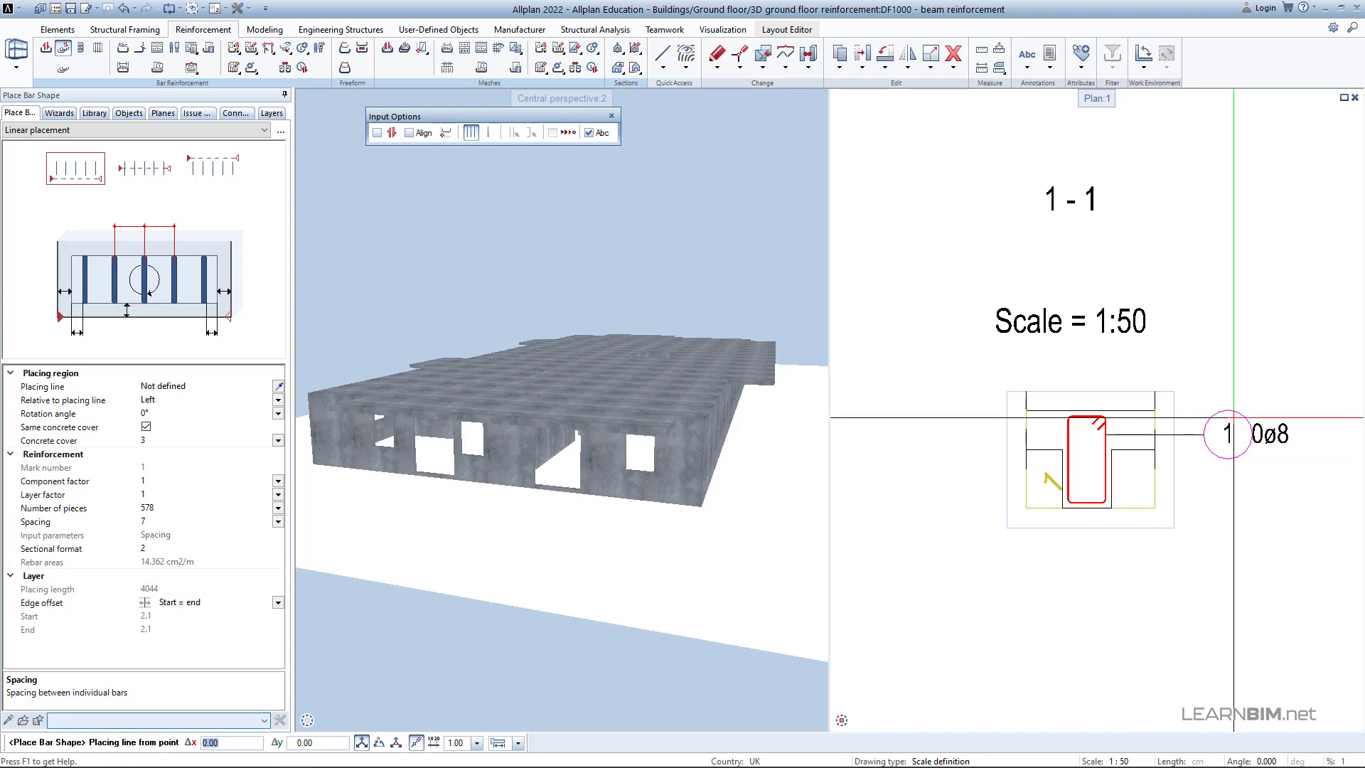
middle_drag(1259, 393, 908, 412)
scroll(908, 411, up, 3)
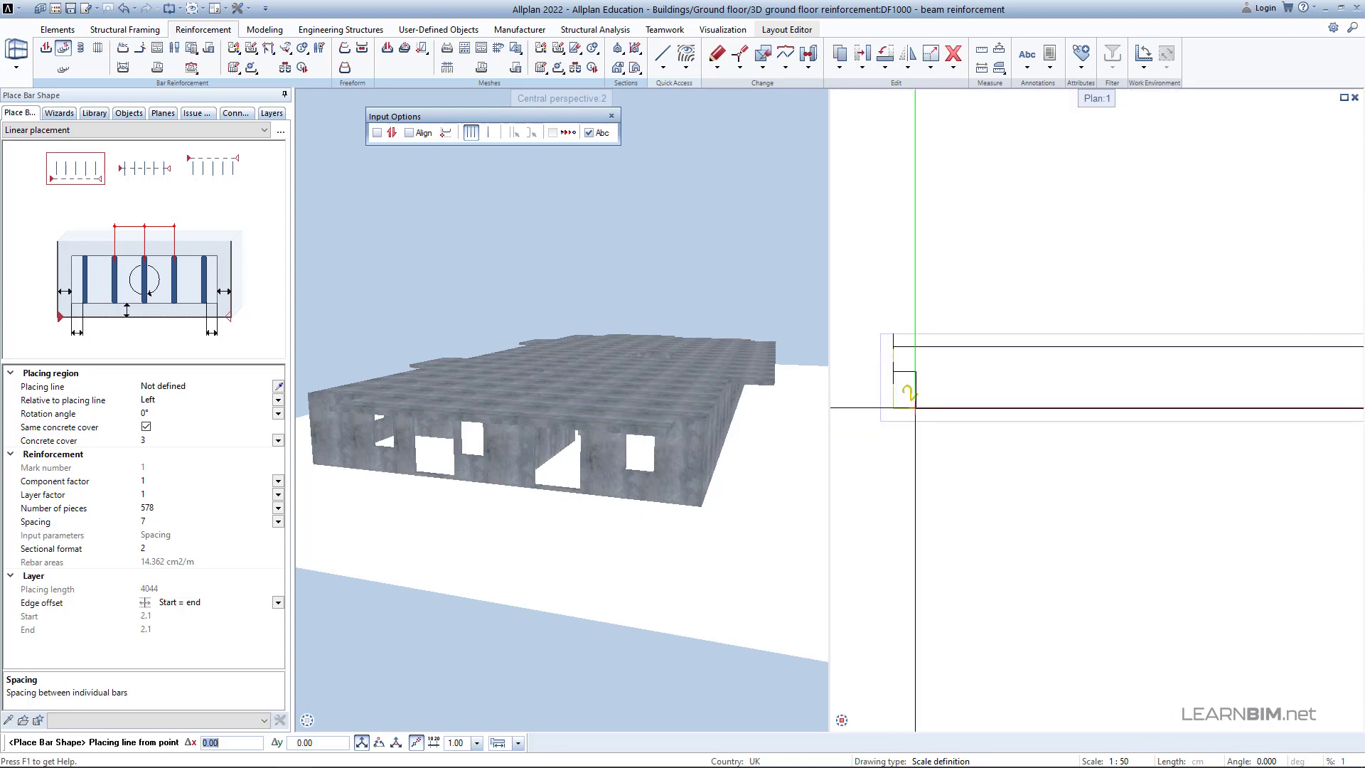
click(915, 409)
scroll(915, 410, down, 5)
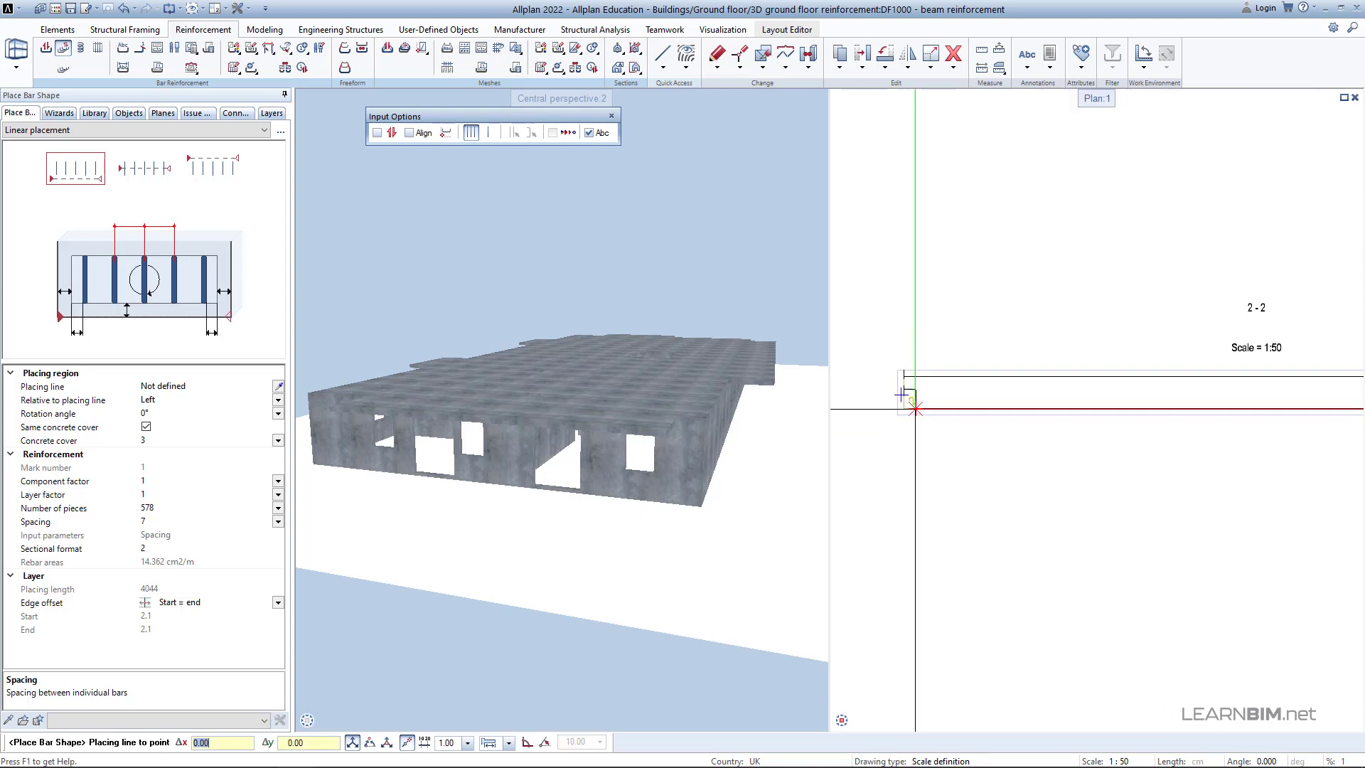
middle_drag(1241, 547, 1070, 433)
scroll(1109, 427, up, 3)
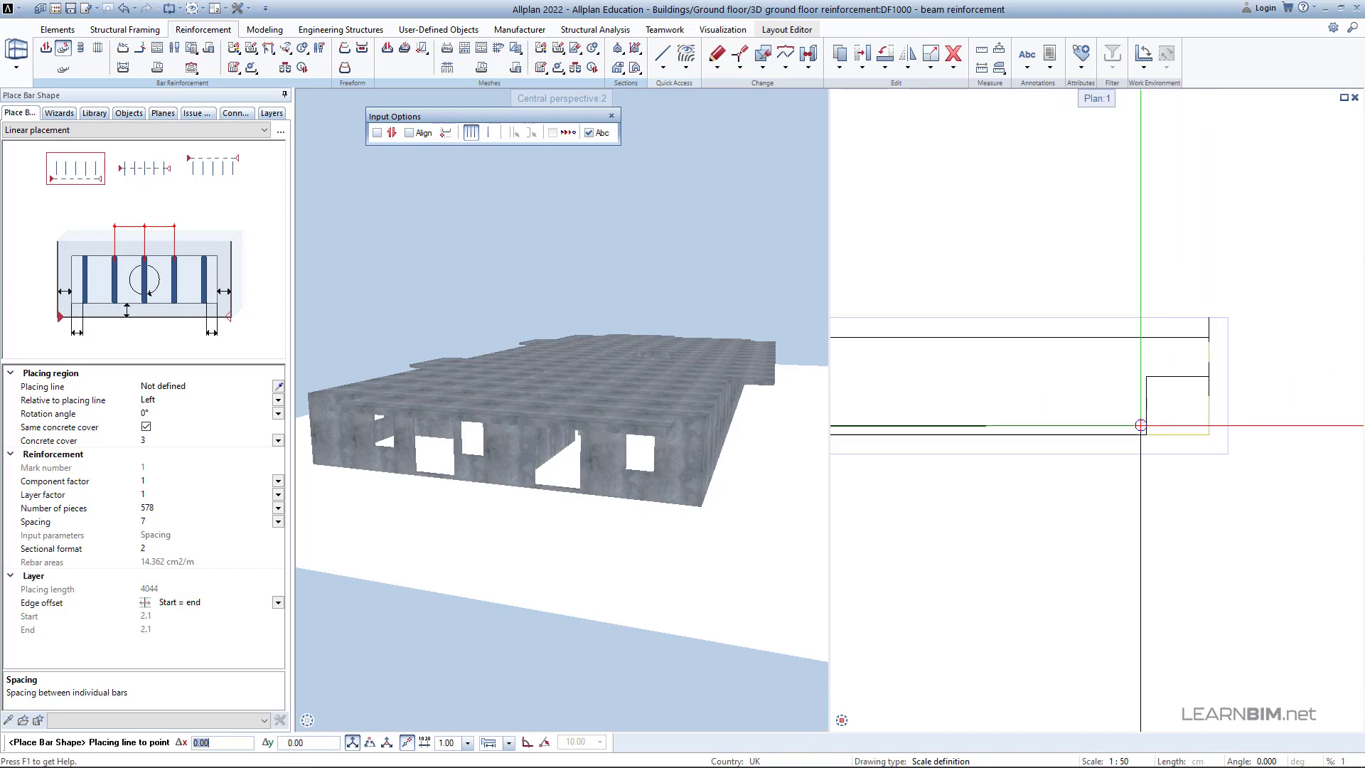
click(1150, 439)
scroll(1150, 440, down, 6)
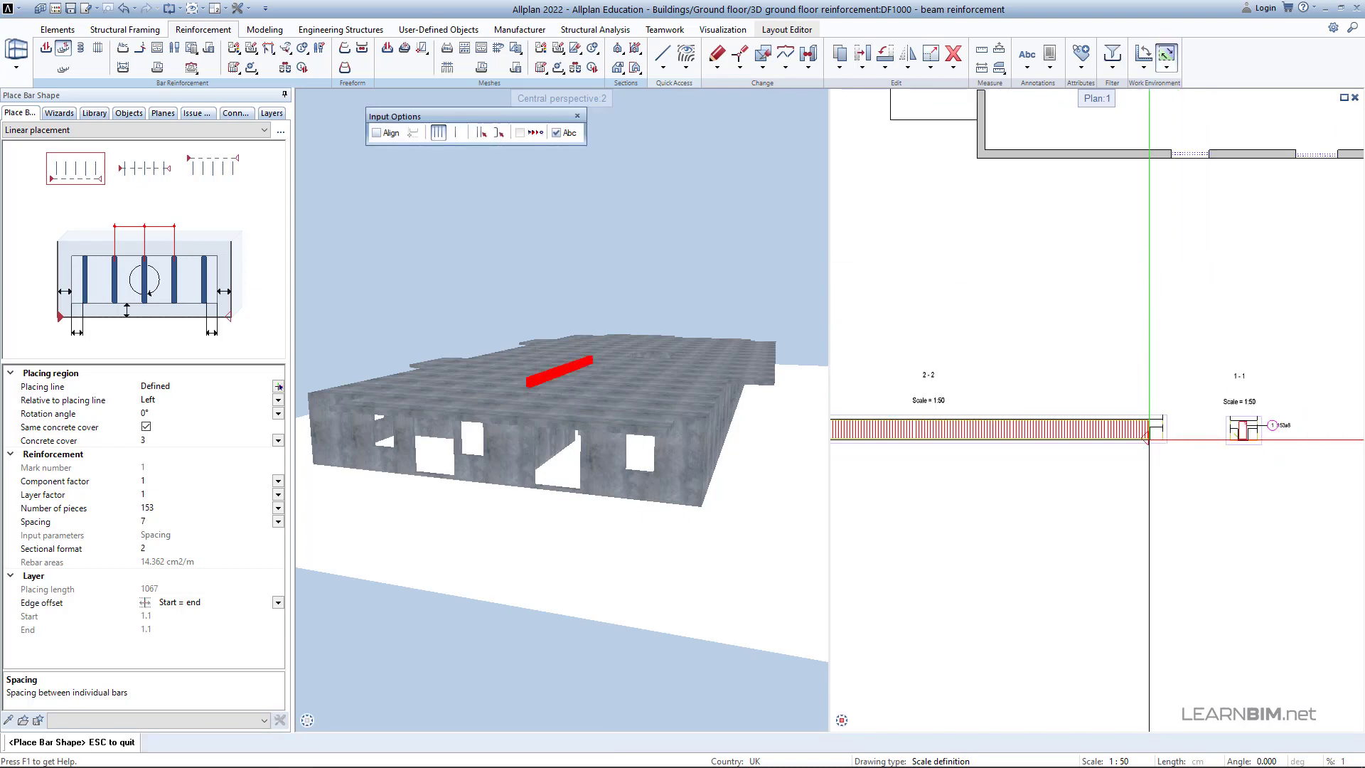
middle_drag(1146, 509, 1147, 412)
scroll(1109, 418, up, 2)
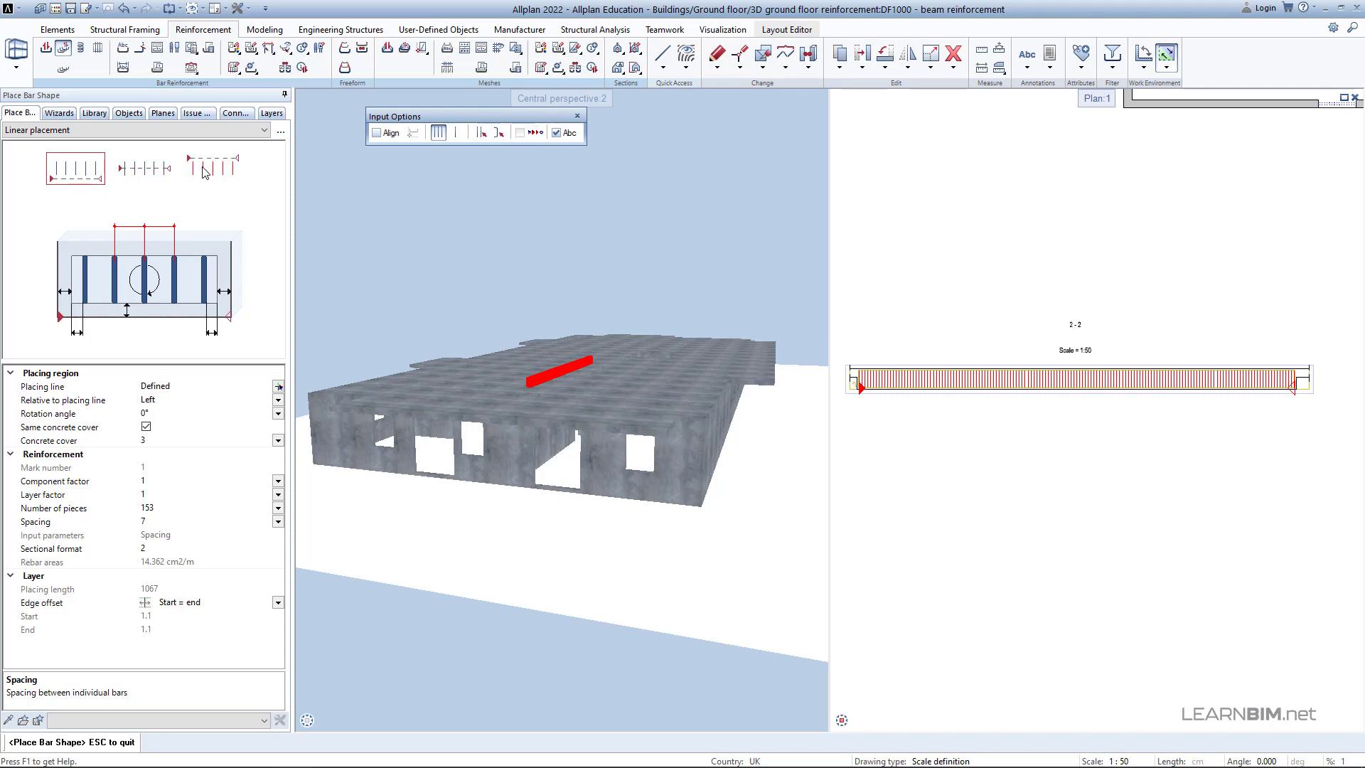
Tick Align in the Input Options so the stirrup layout follows the beam.
click(377, 133)
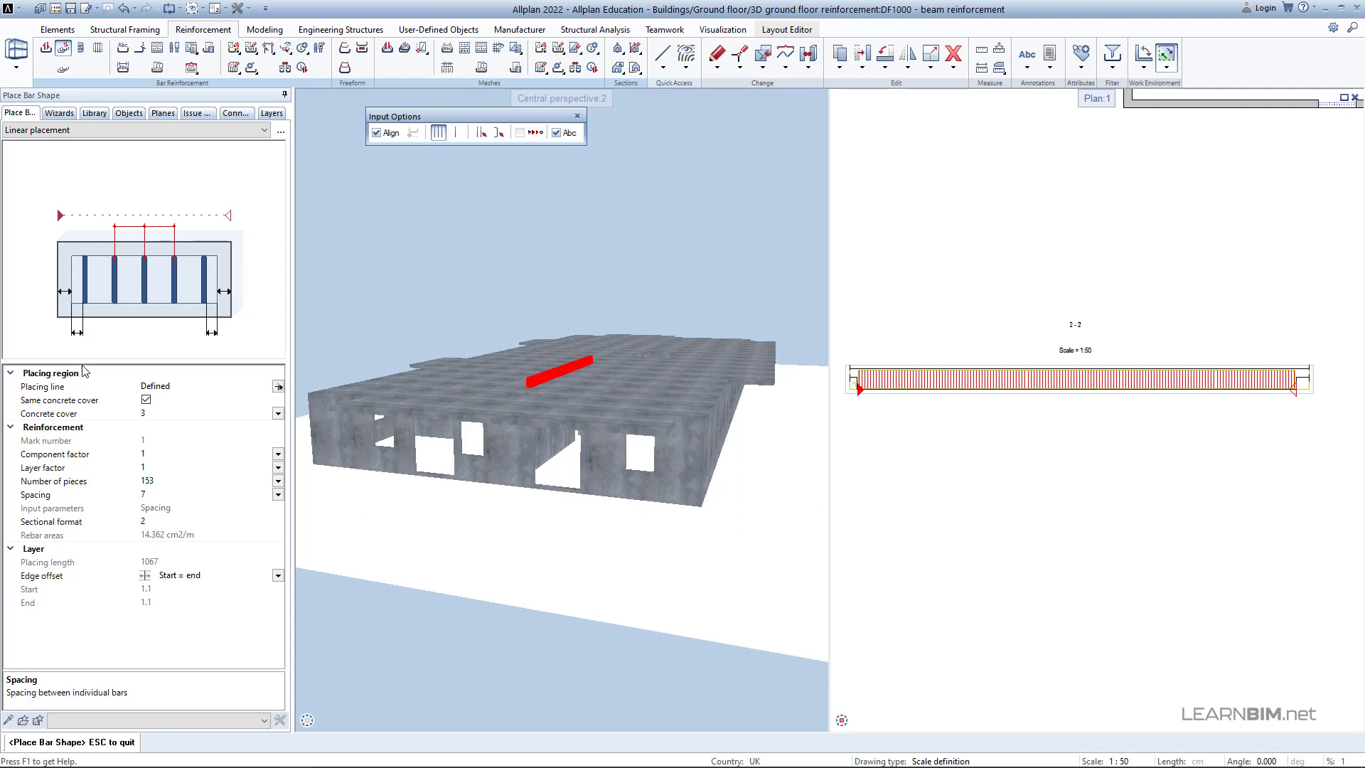
Set the layout concrete cover to 2.5 and stirrup spacing to 20, yielding 54 pieces.
click(154, 414)
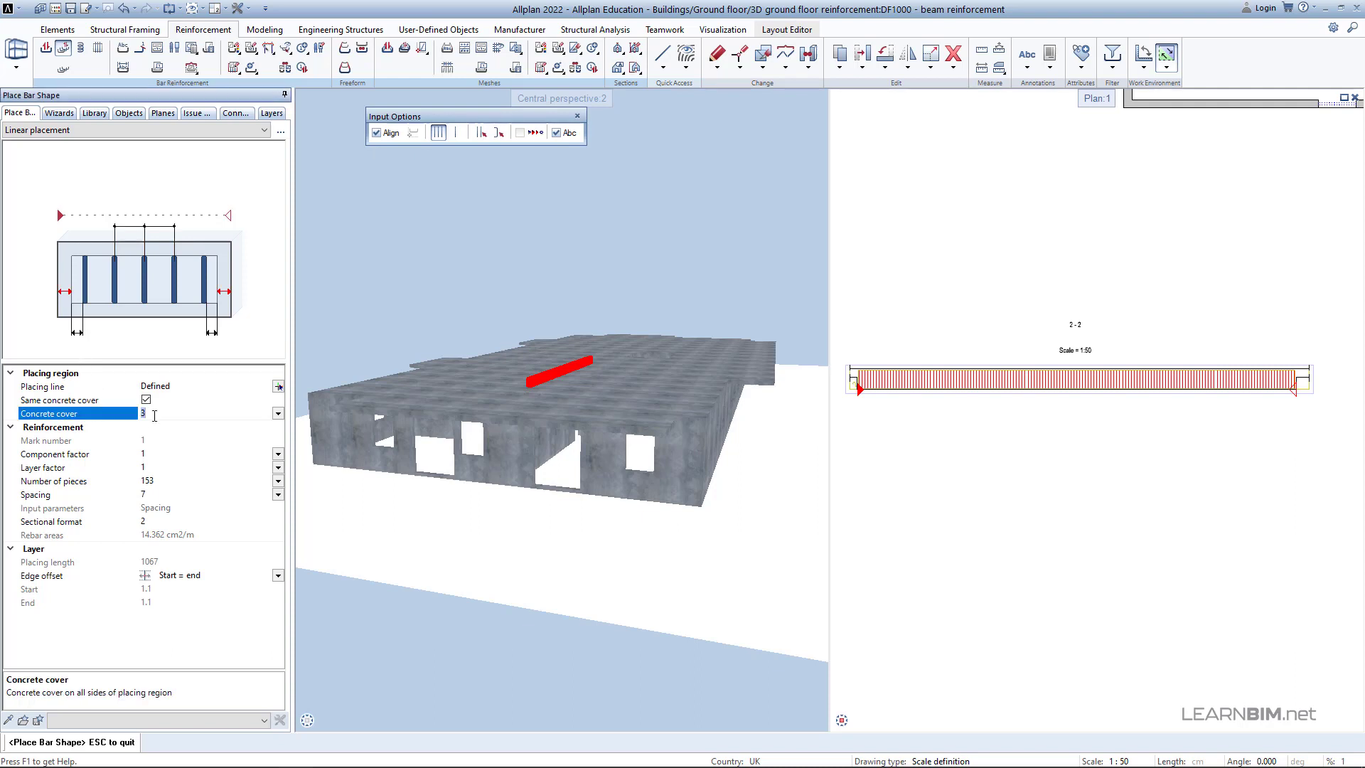
text(2.5)
key(Return)
click(160, 482)
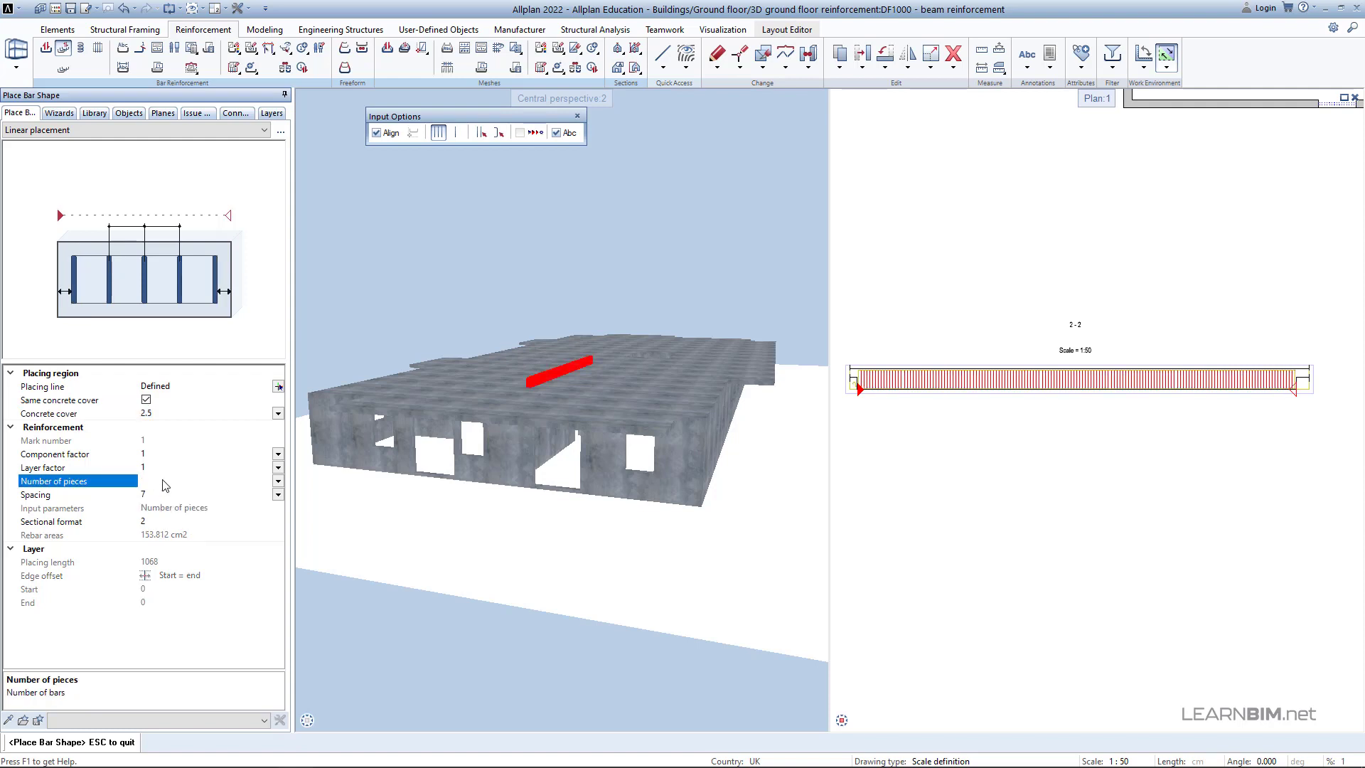
click(160, 495)
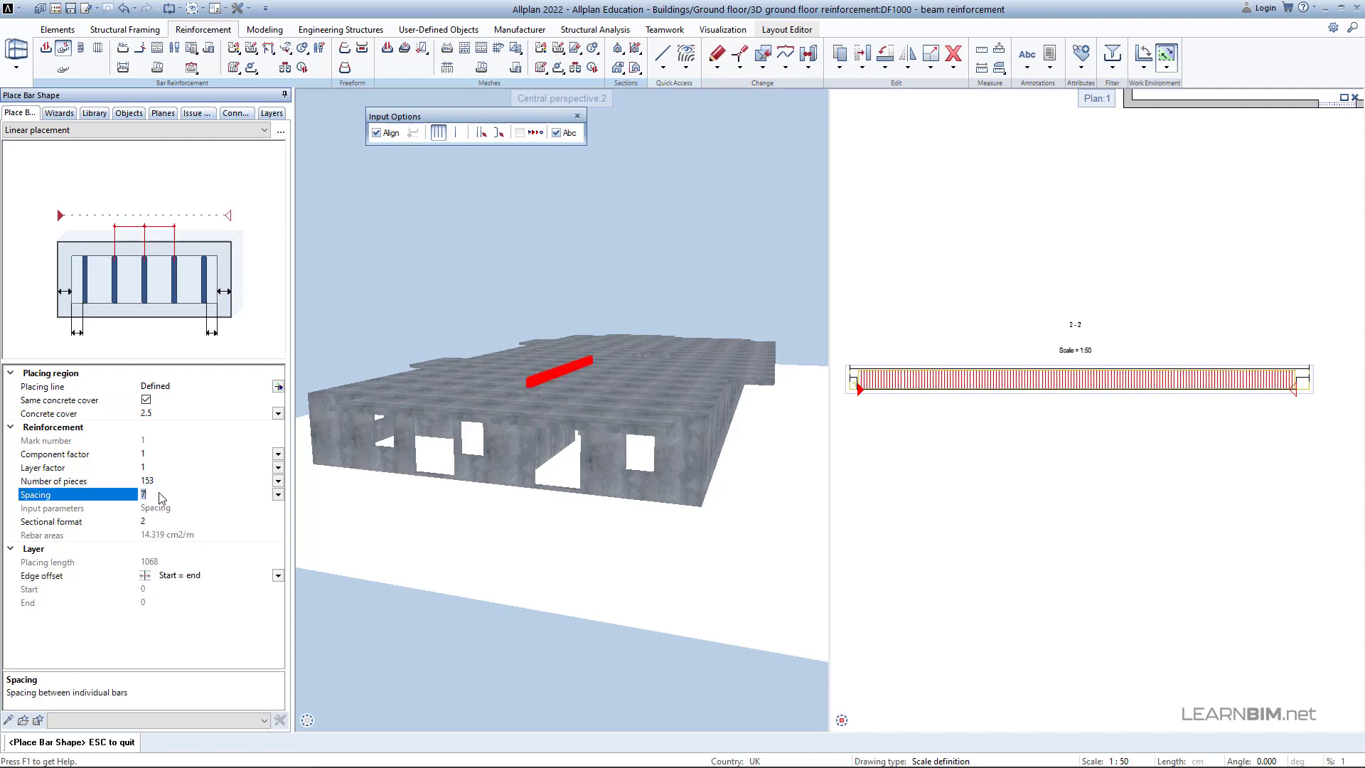
text(20)
key(Return)
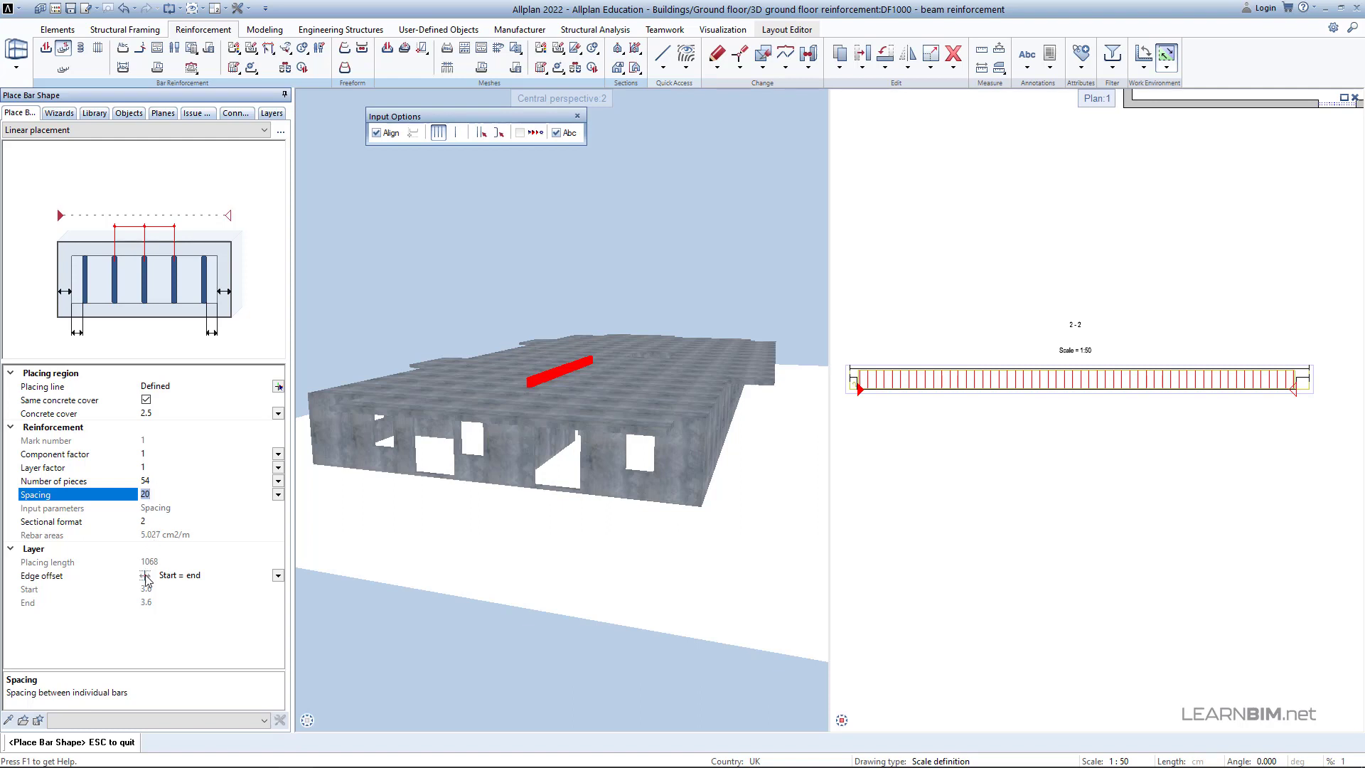
Set the edge offset to Start = end after trying Start = 0, placing the 54 stirrups.
click(278, 575)
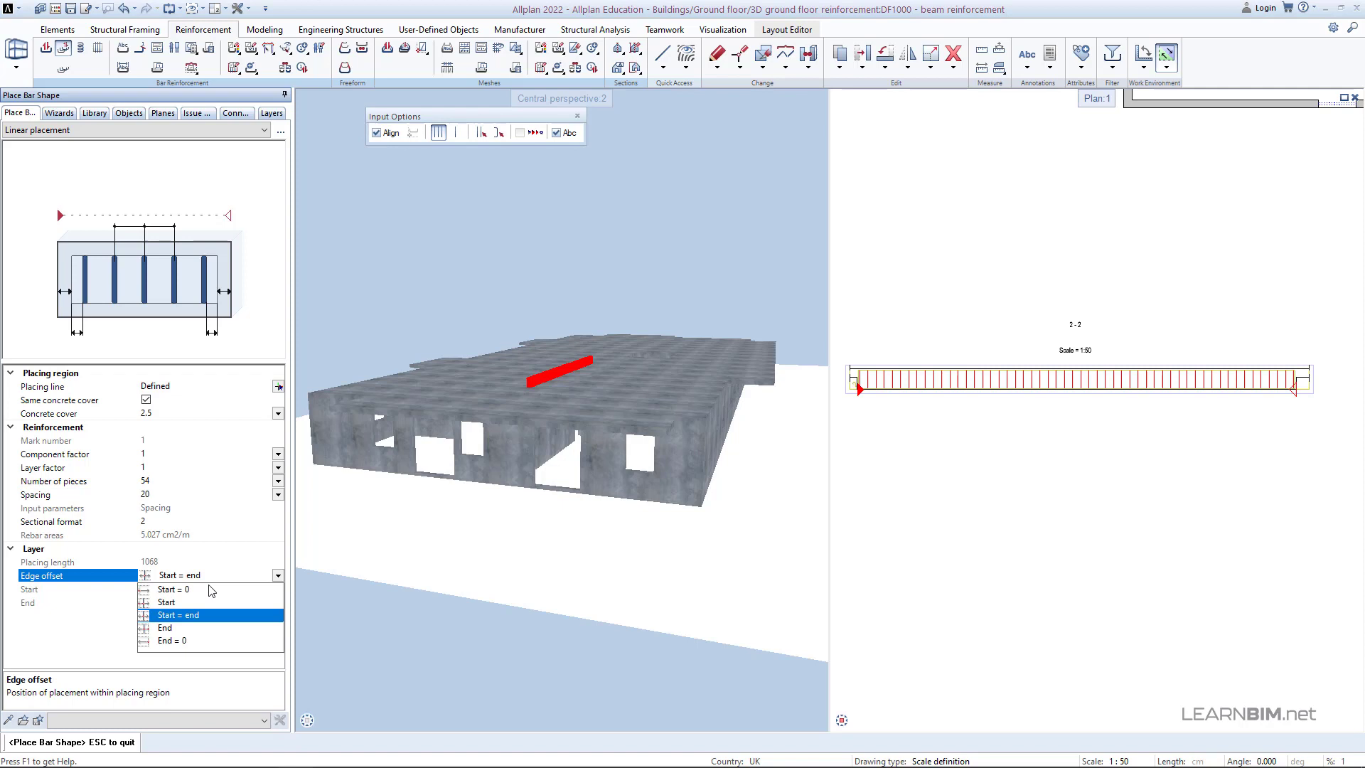
click(171, 590)
scroll(854, 385, up, 5)
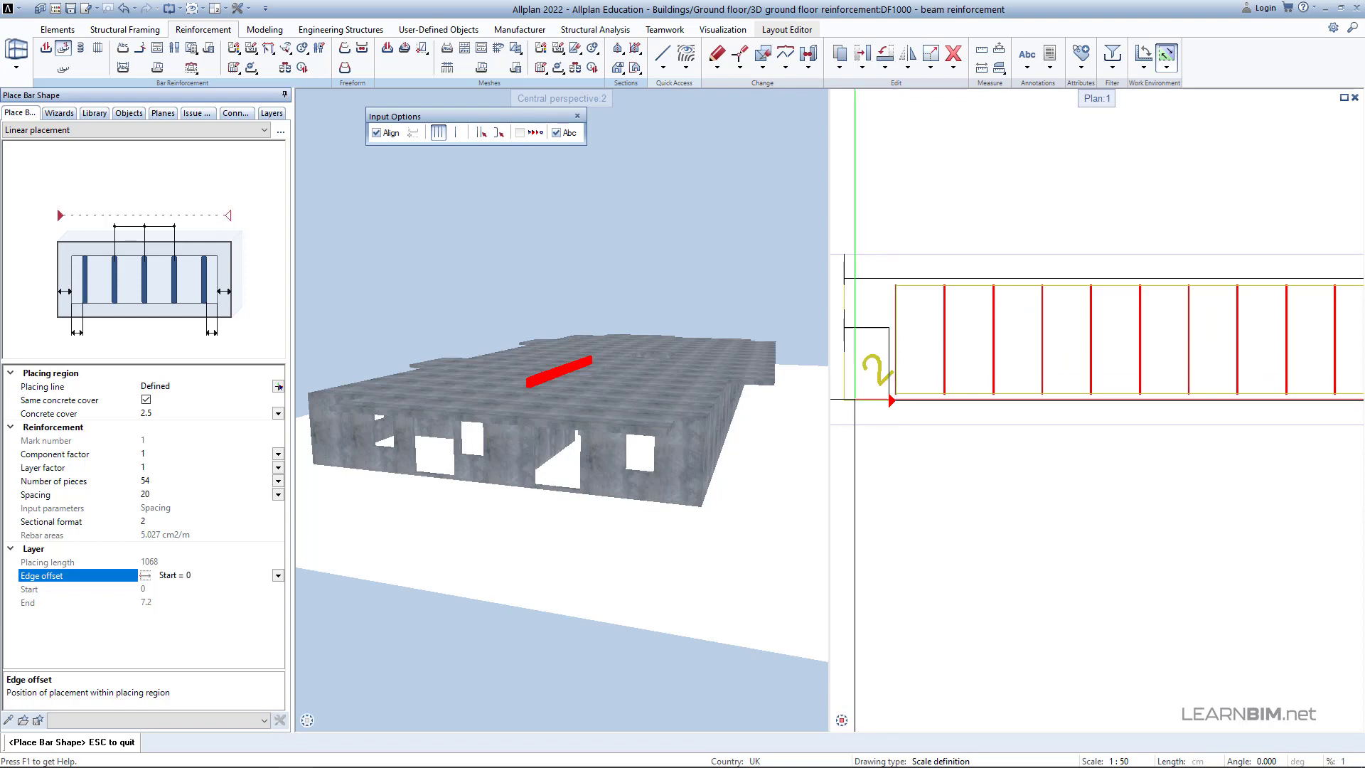
click(277, 575)
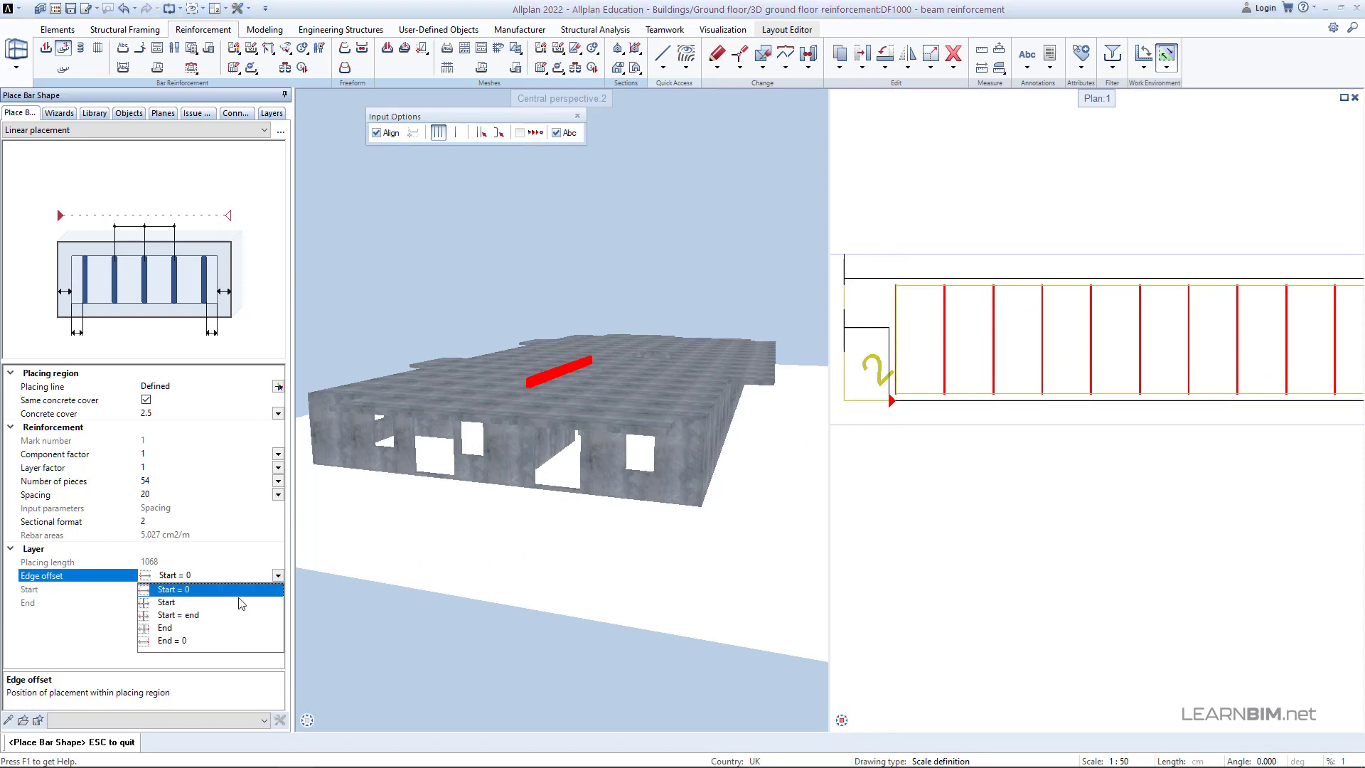
click(227, 613)
scroll(876, 409, down, 5)
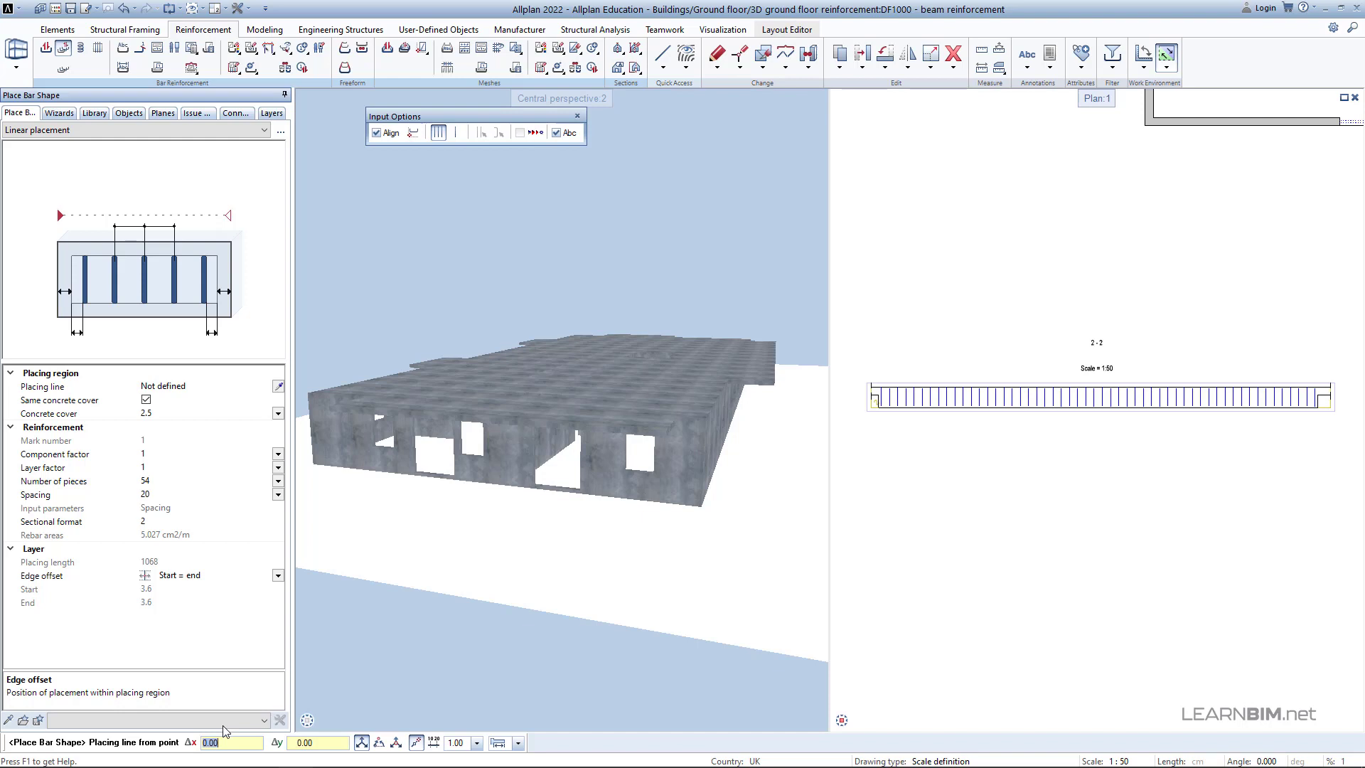
Pick the stirrups and place a Comb-type label, mark 1, 54ø8/20, beneath the row.
key(Escape)
click(998, 398)
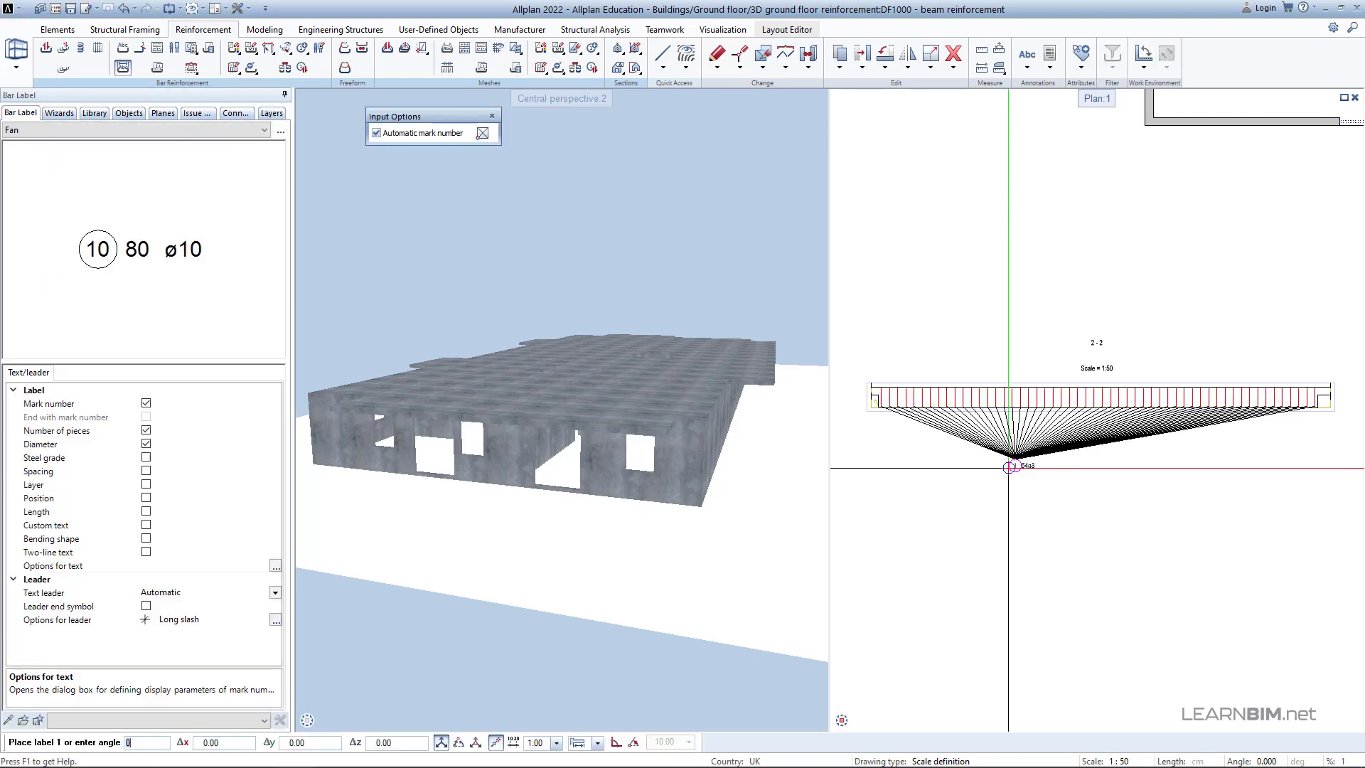
scroll(1009, 467, up, 2)
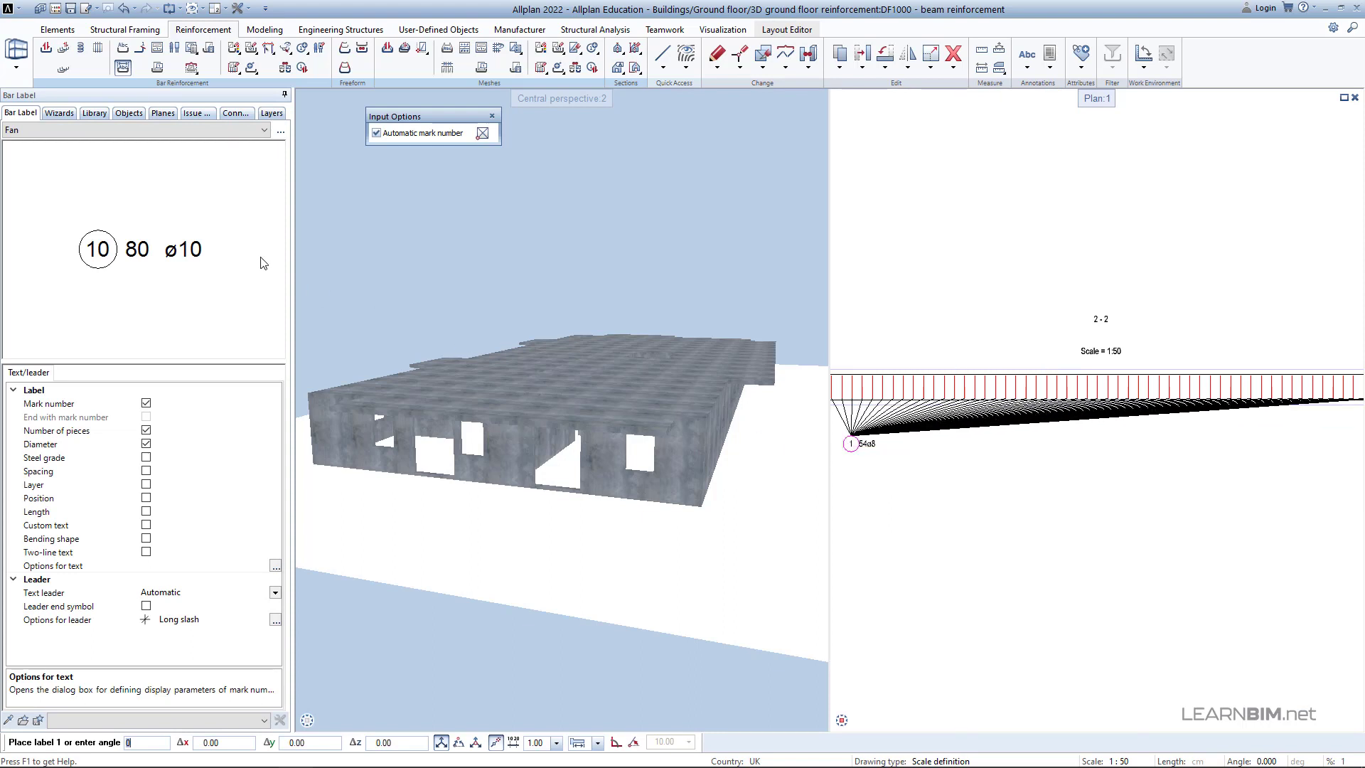
click(114, 130)
click(43, 151)
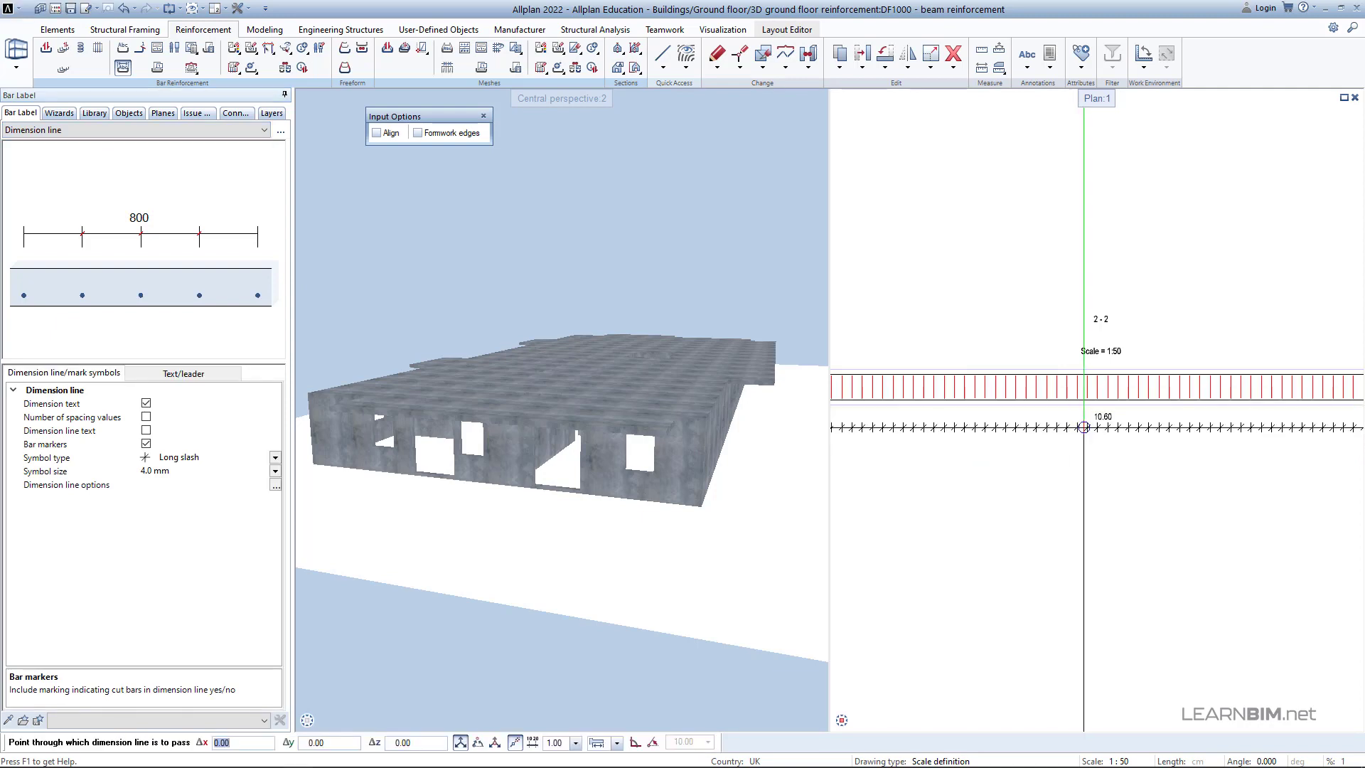
click(177, 131)
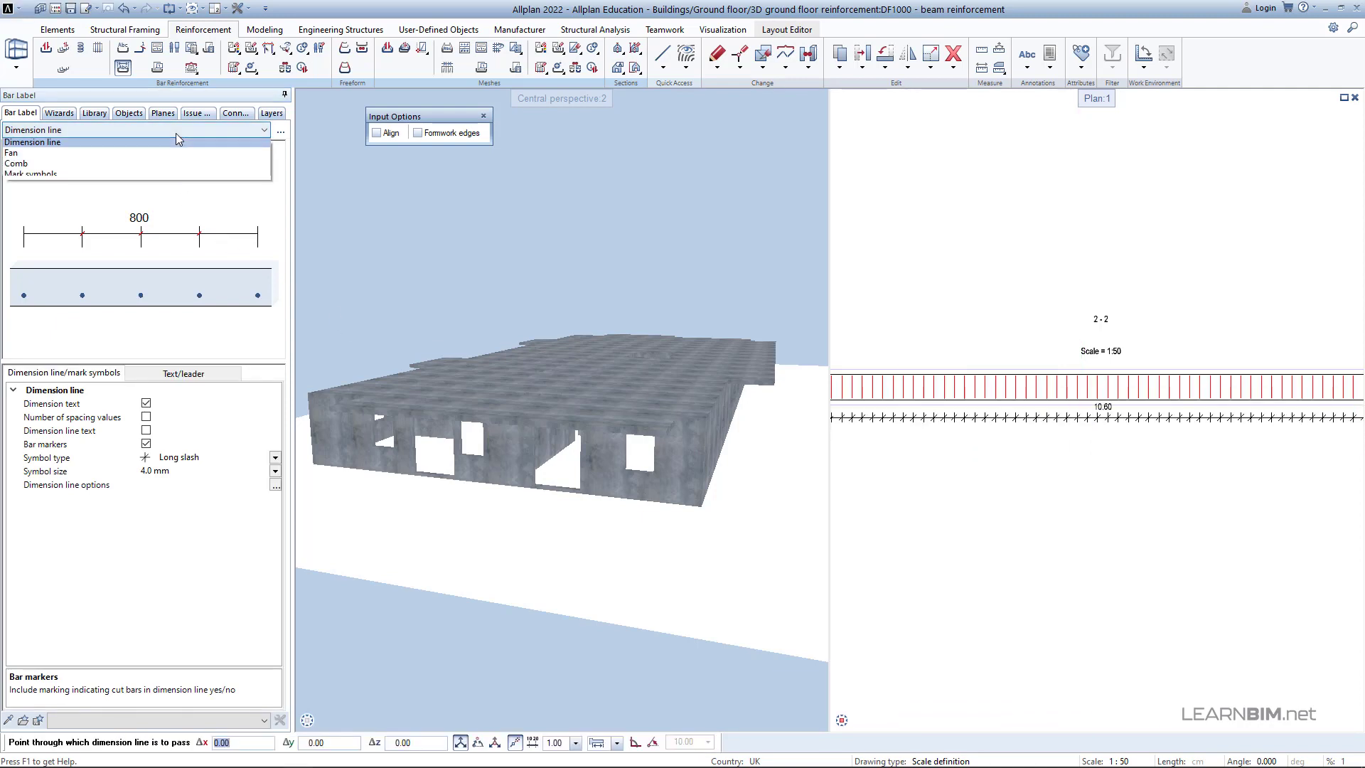
click(165, 170)
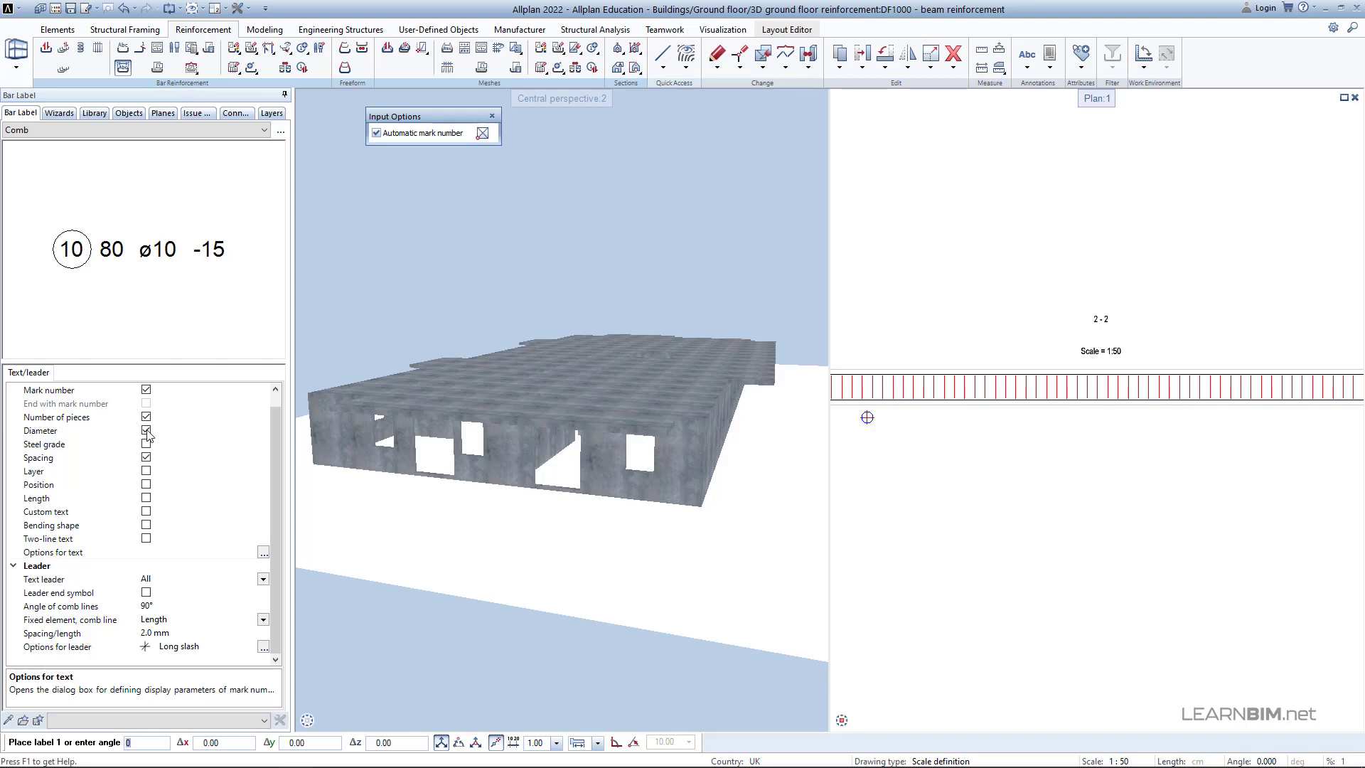
click(169, 581)
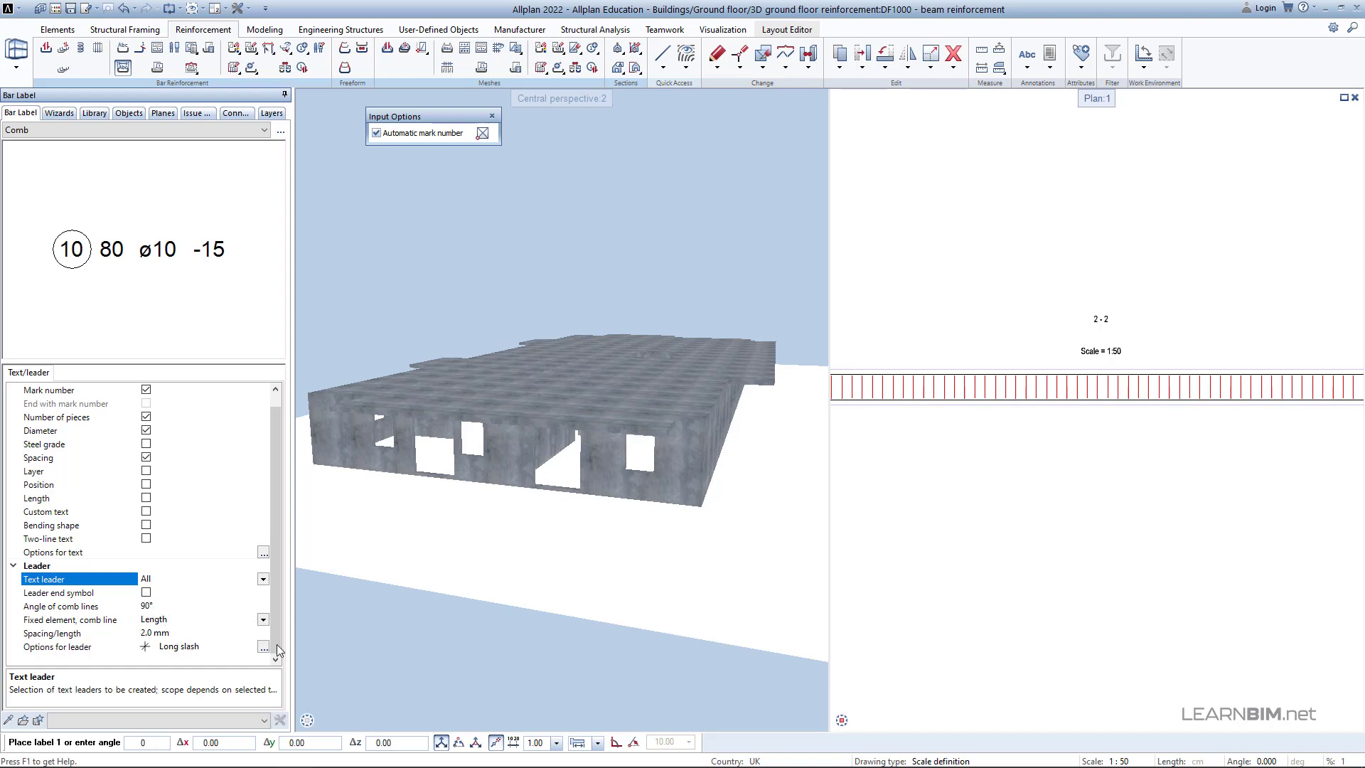
scroll(1092, 428, up, 4)
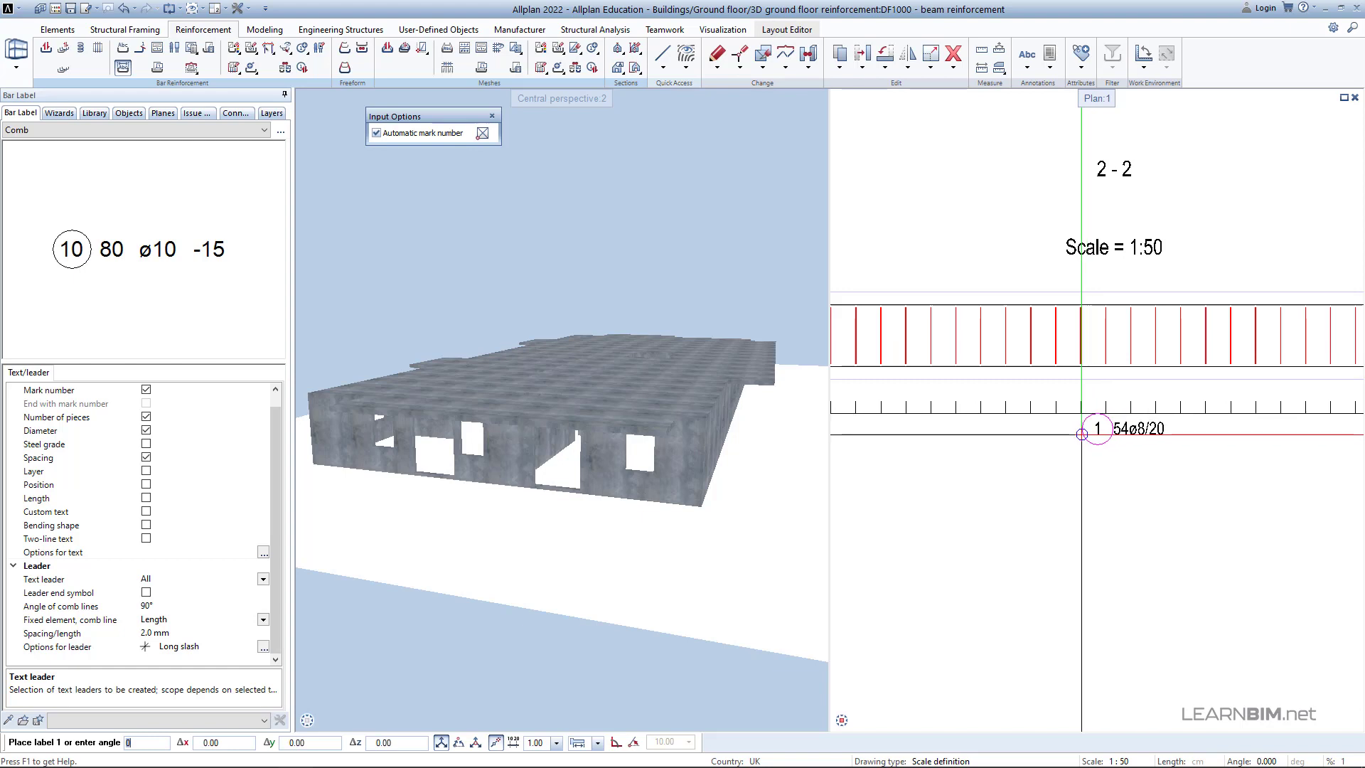
click(1082, 433)
key(Escape)
Cancel the Bar Shape command and check section 1-1's stirrup label reads mark 1, 54ø8.
right_click(984, 411)
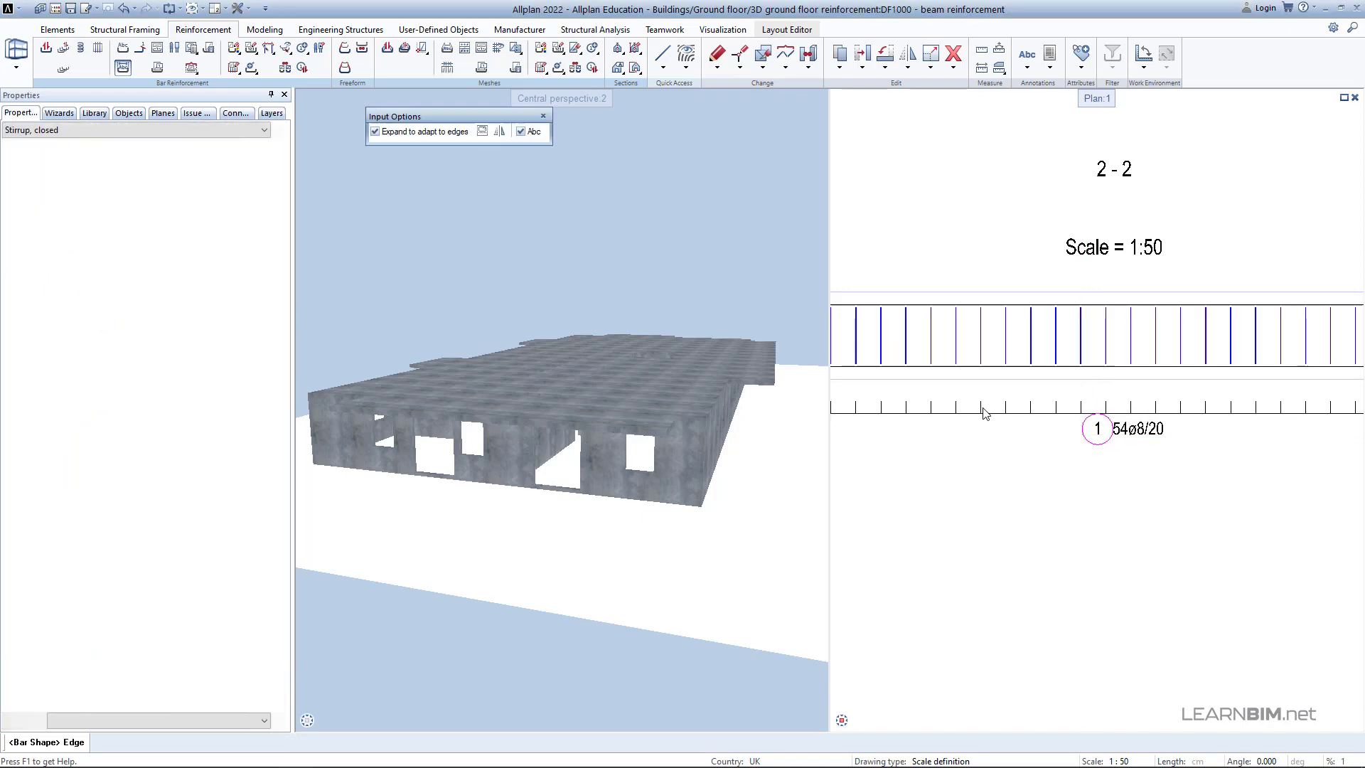
scroll(983, 408, down, 3)
scroll(981, 407, down, 3)
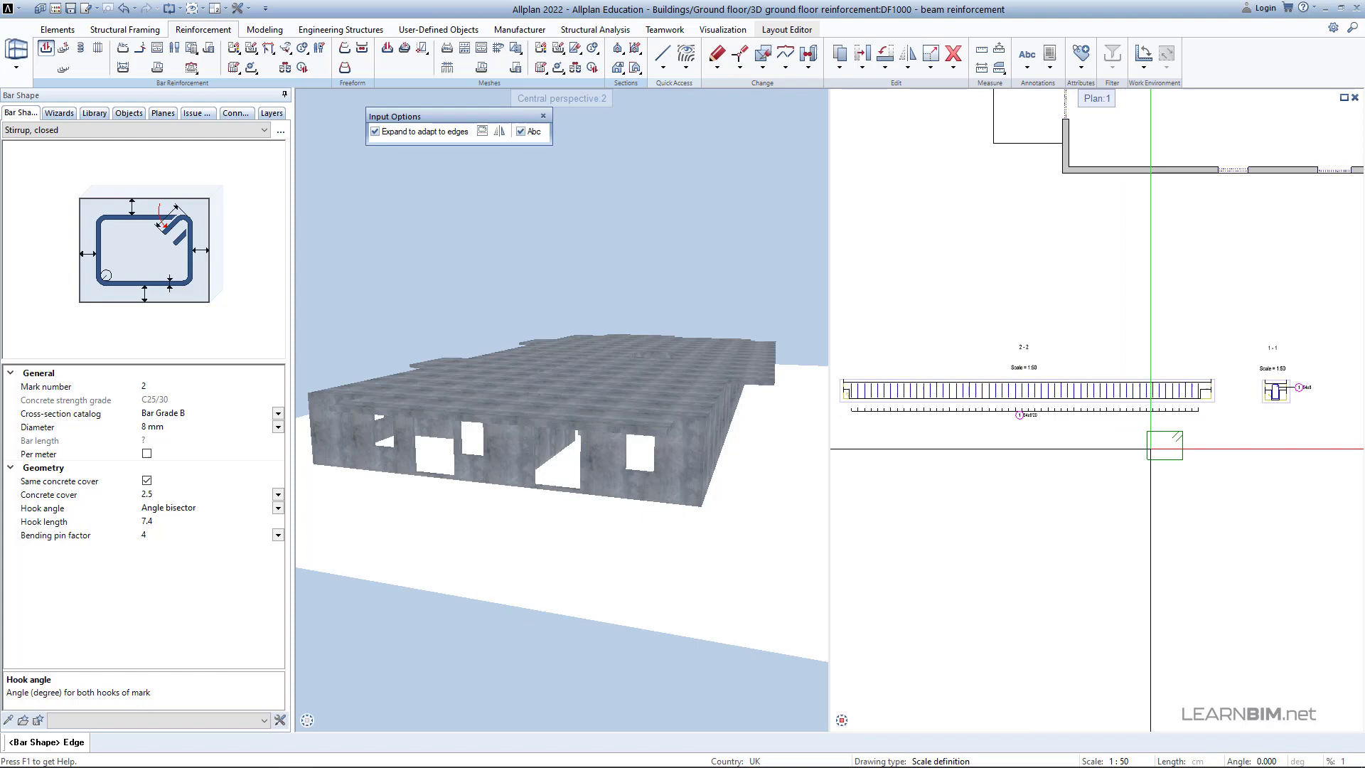
key(Escape)
scroll(1298, 394, up, 6)
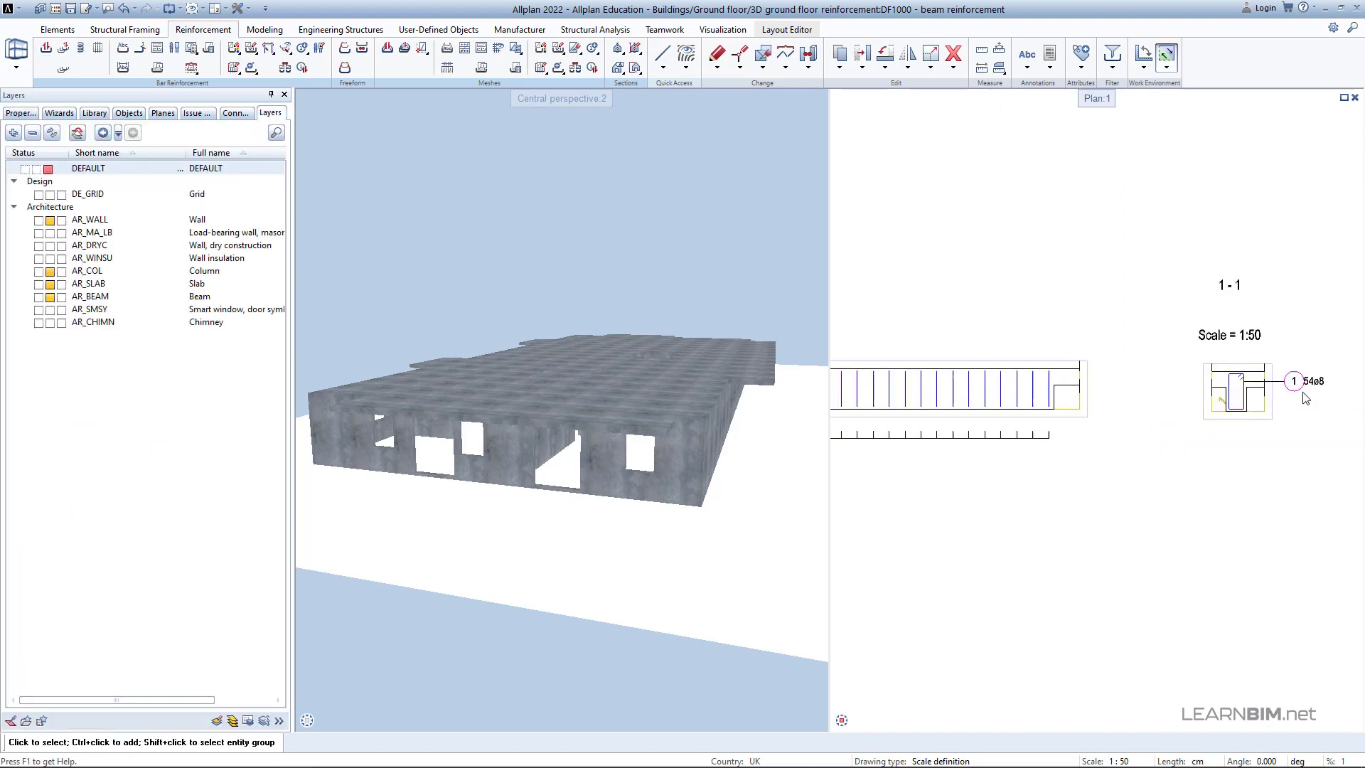
scroll(1249, 420, down, 5)
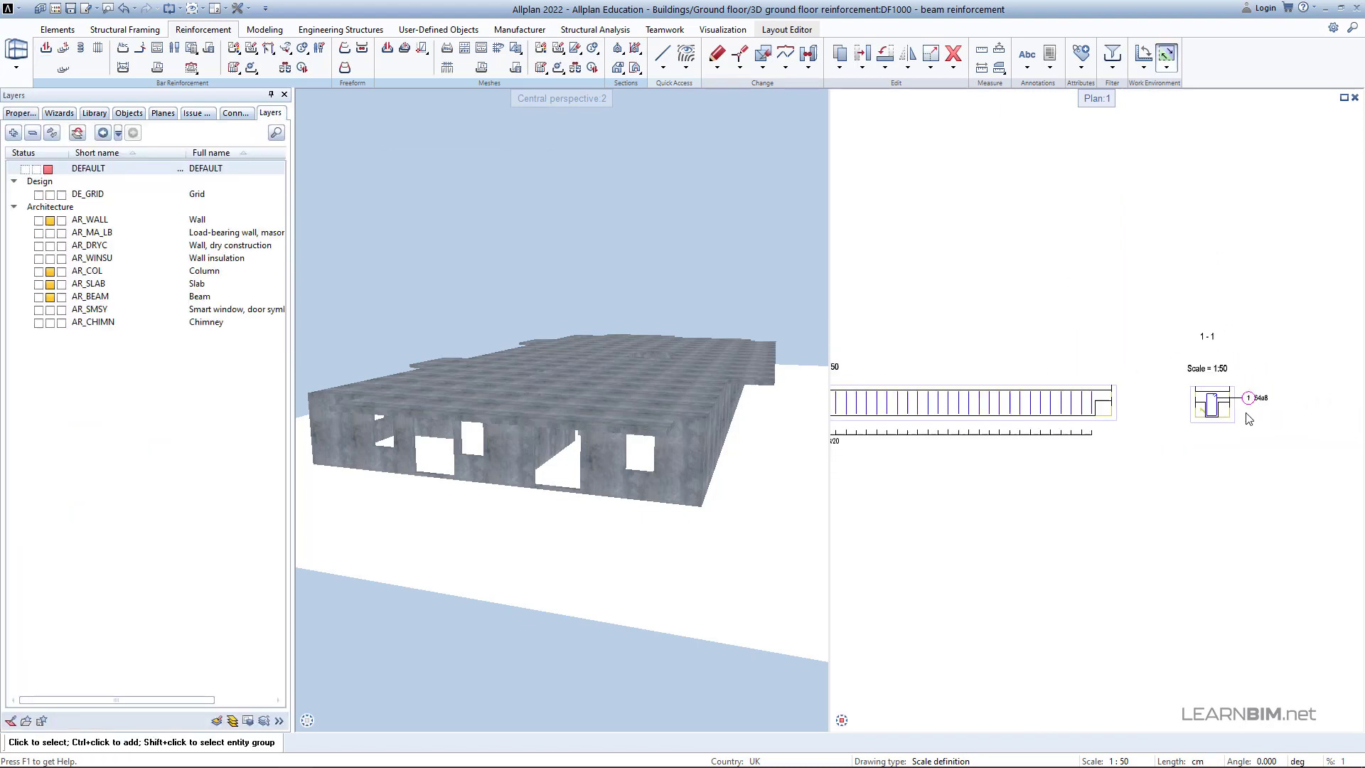
Turn the Central perspective view along the beam to show the closed stirrup cage up close.
middle_drag(1264, 266, 1153, 372)
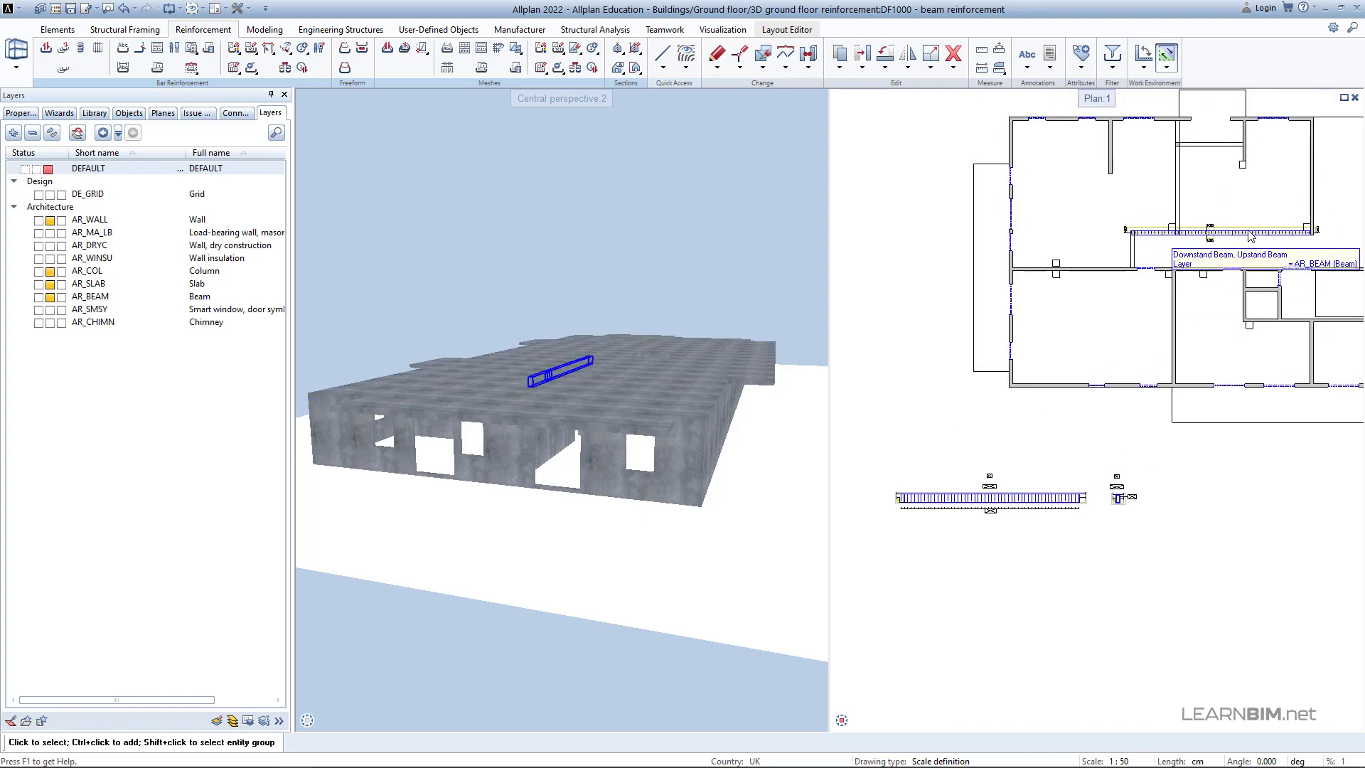
middle_drag(701, 391, 538, 375)
scroll(539, 375, up, 10)
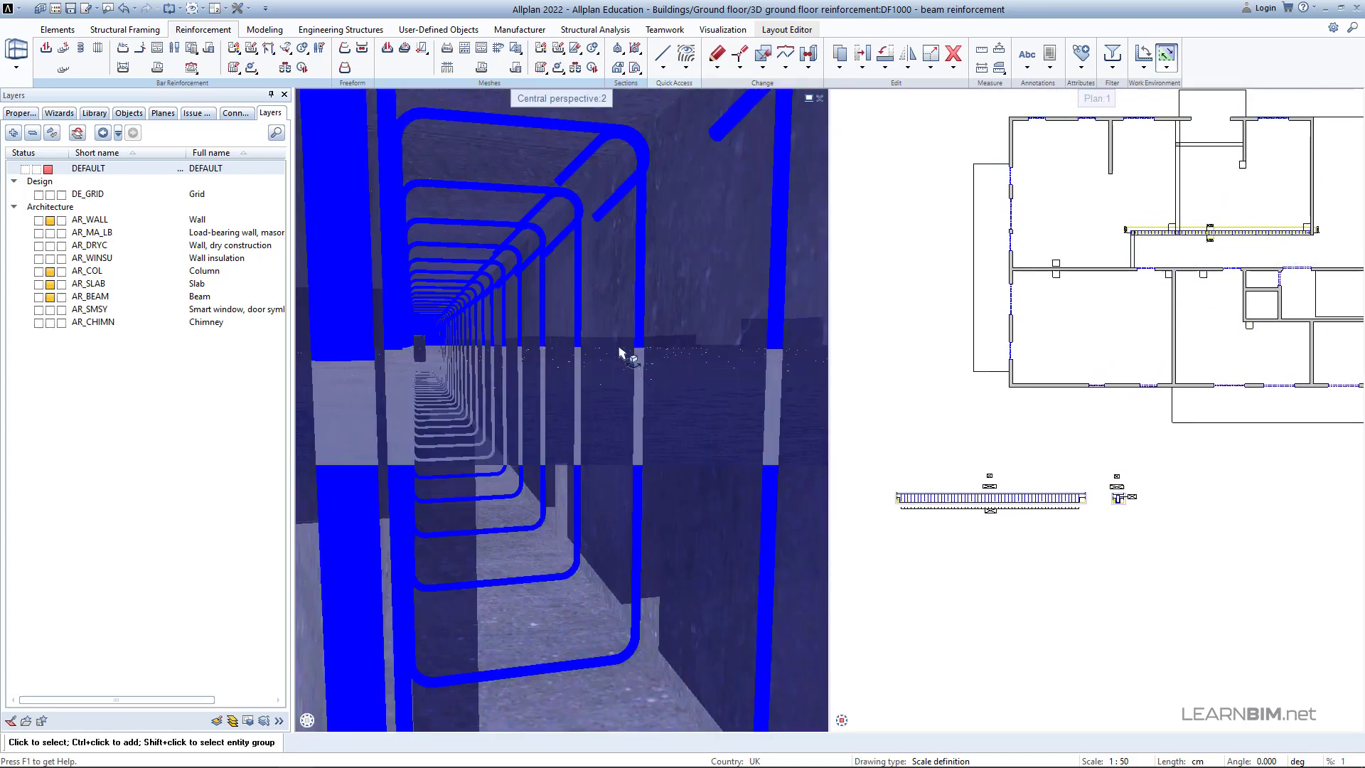
middle_drag(624, 356, 445, 368)
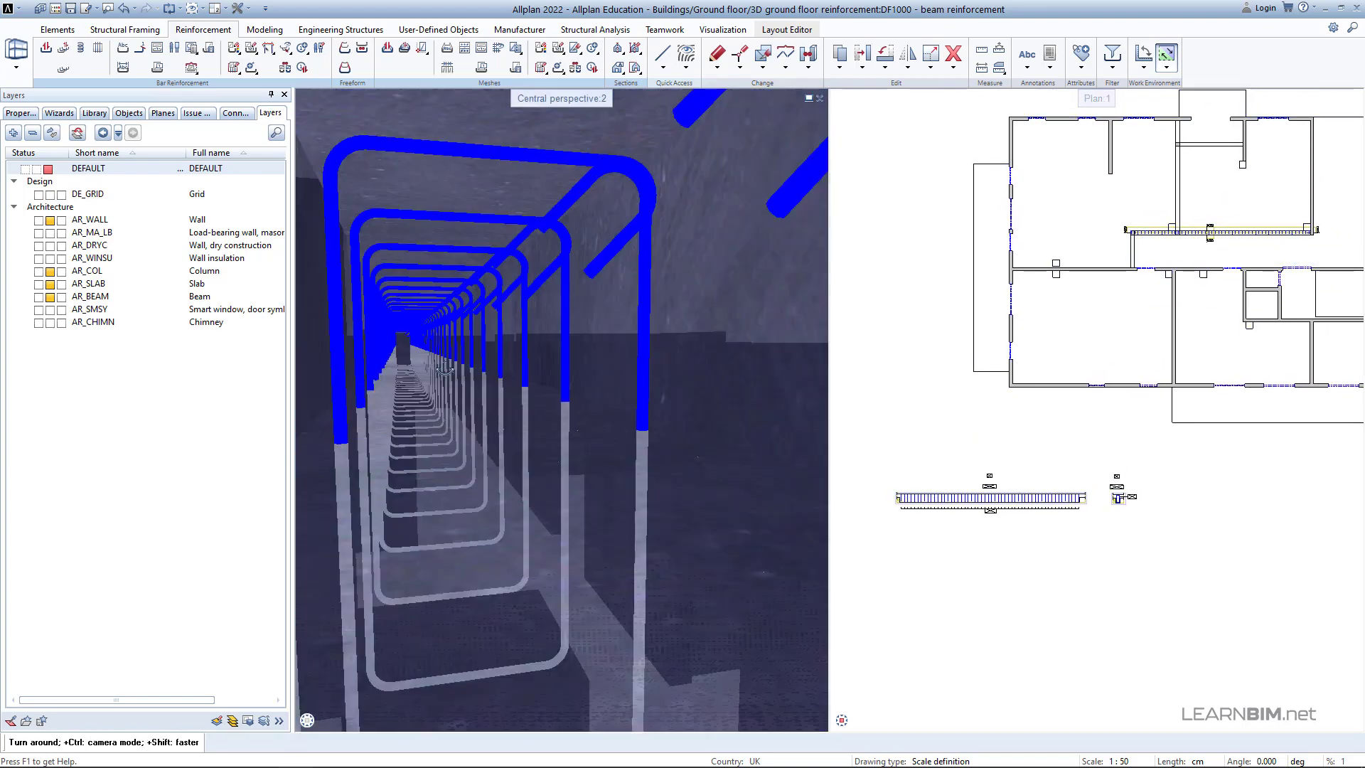